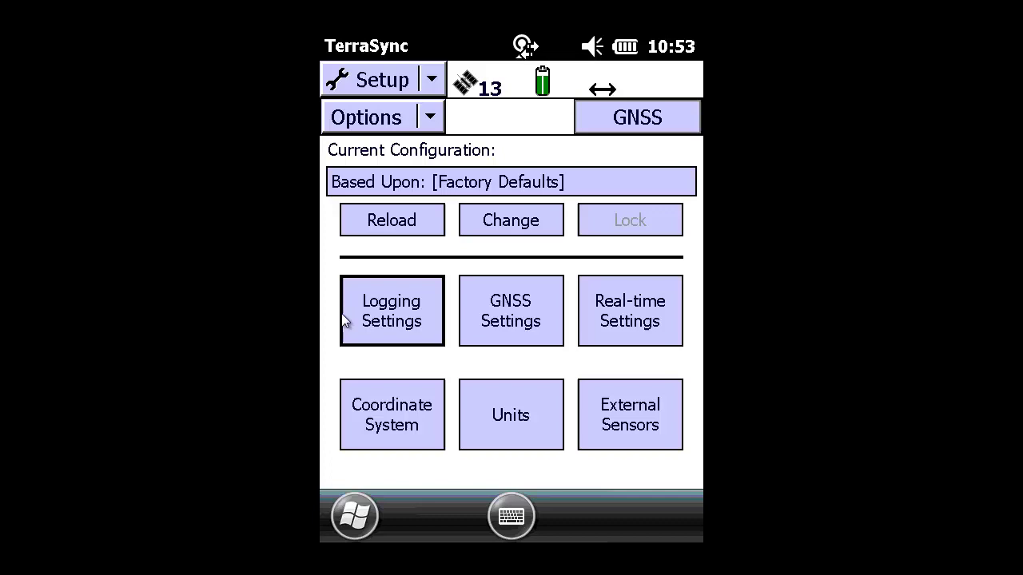
In Logging Settings, base accuracy on Horizontal estimated In the field instead of Postprocessed.
{"action": "left_click", "coordinate": [397, 314]}
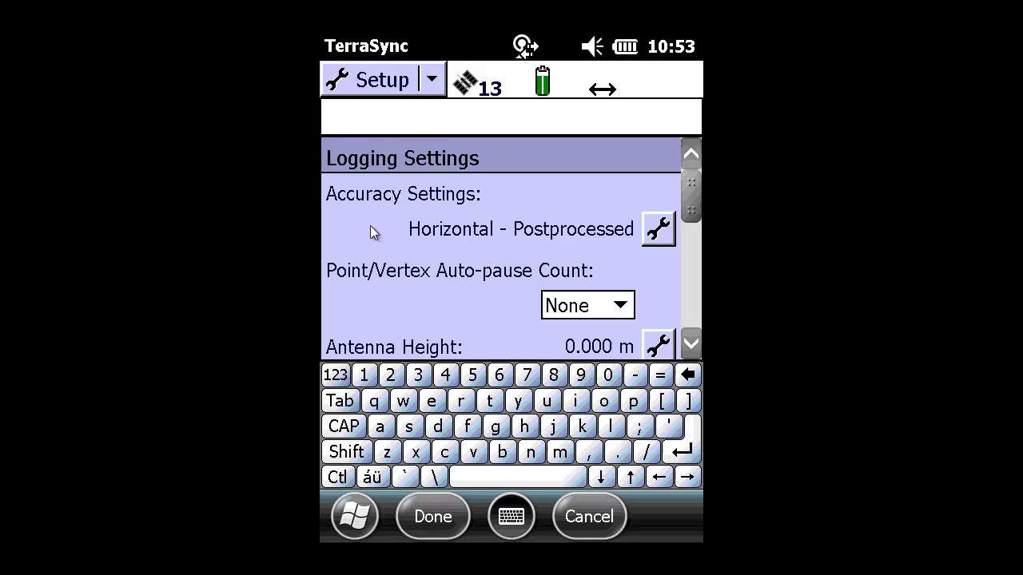
{"action": "left_click", "coordinate": [657, 231]}
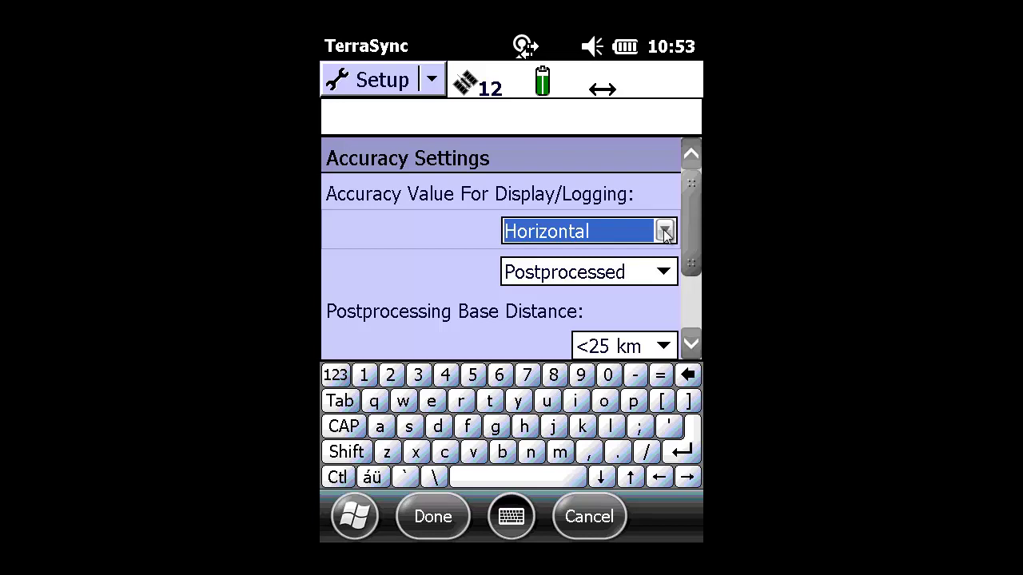
{"action": "left_click", "coordinate": [665, 232]}
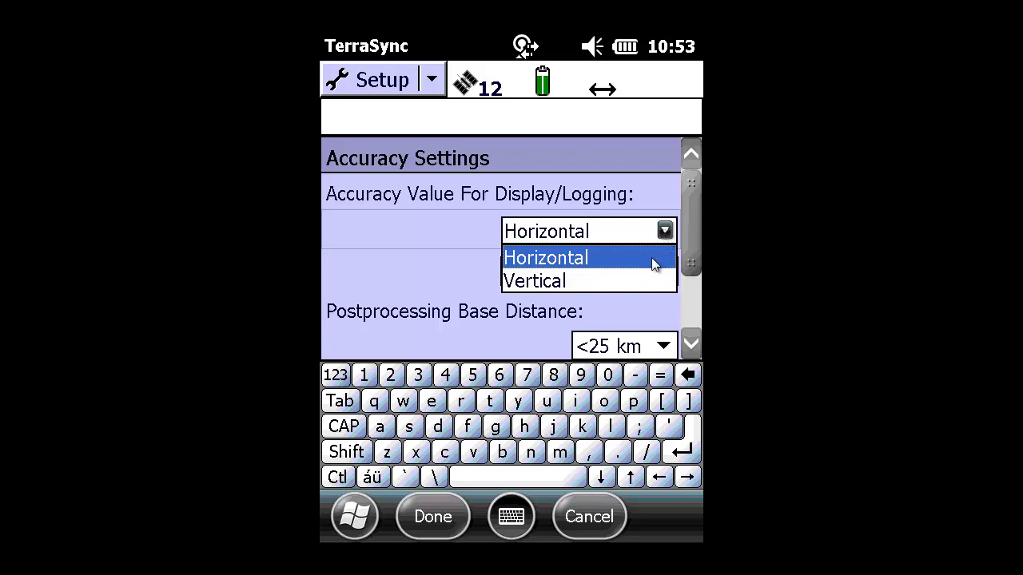
{"action": "key", "text": "Down"}
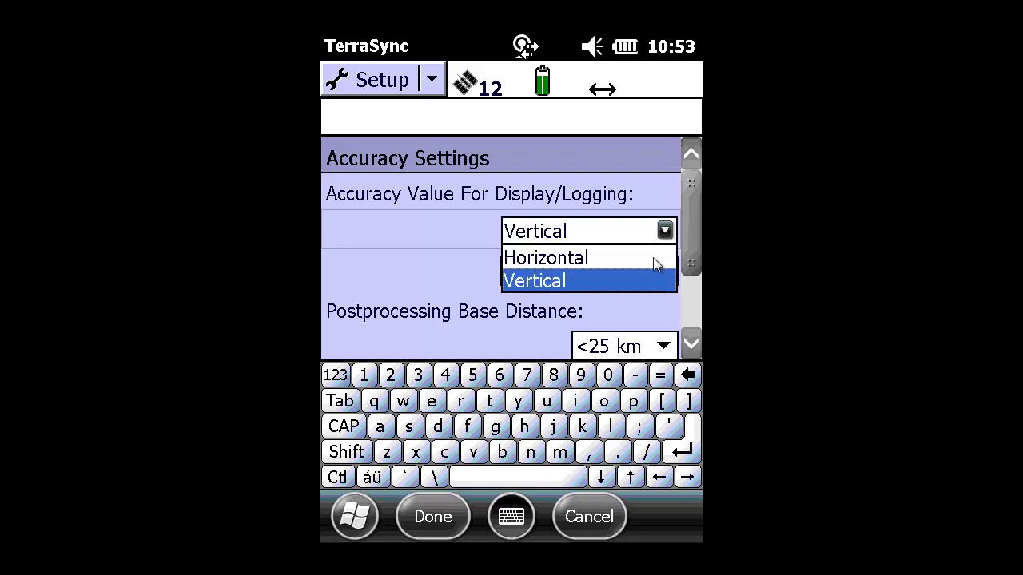
{"action": "key", "text": "Up"}
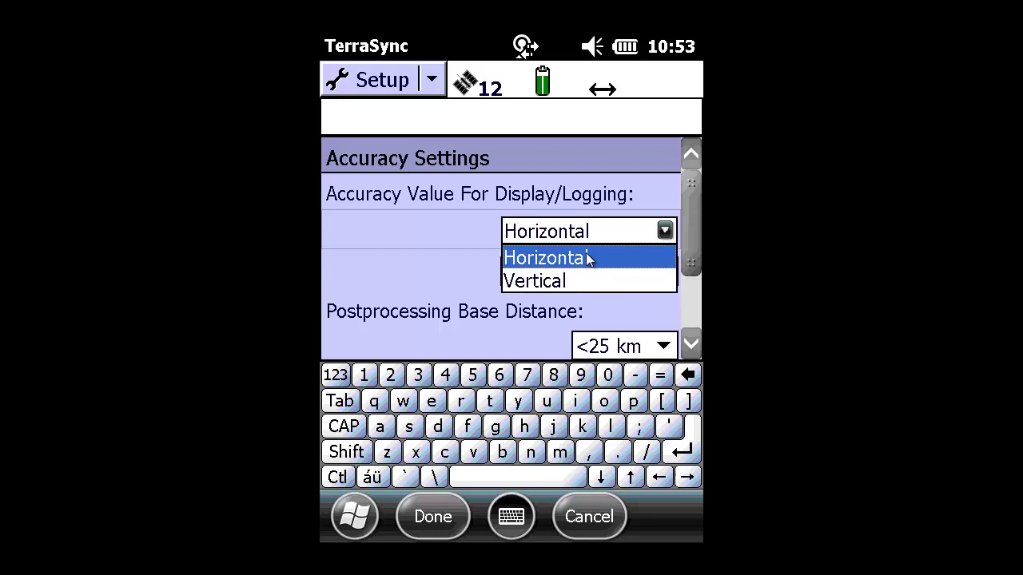
{"action": "left_click", "coordinate": [586, 256]}
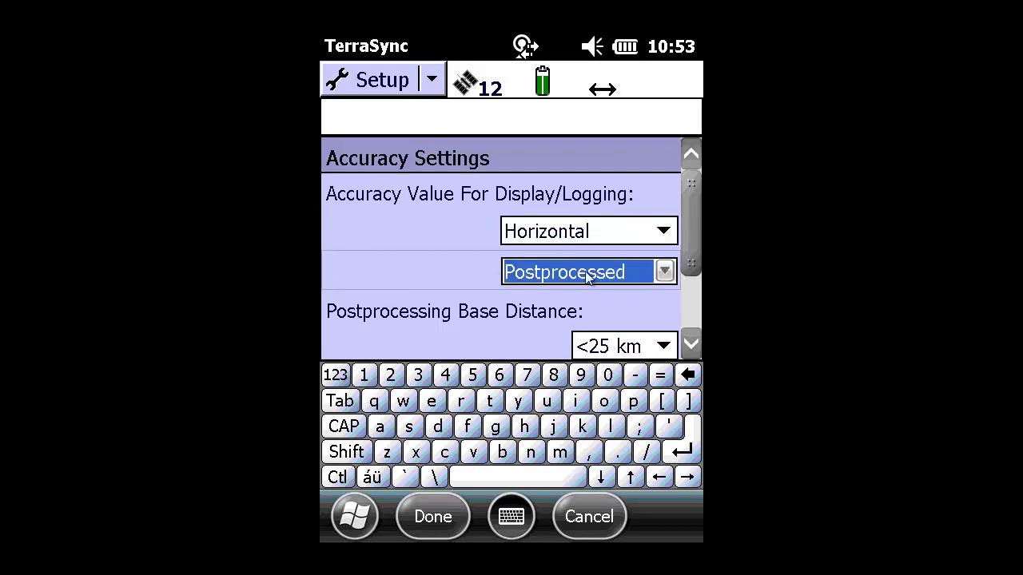
{"action": "left_click", "coordinate": [664, 272]}
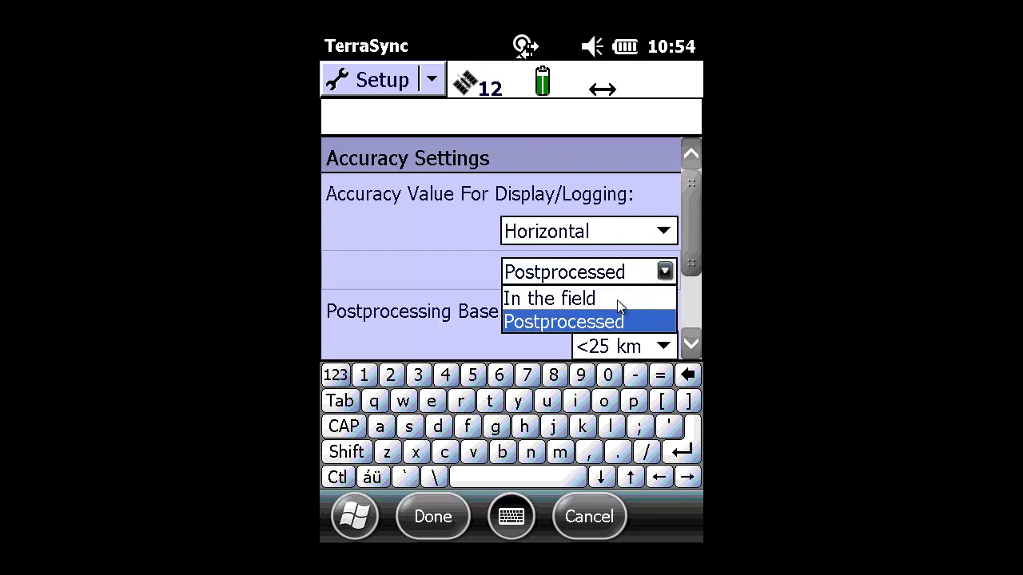
{"action": "left_click", "coordinate": [617, 300]}
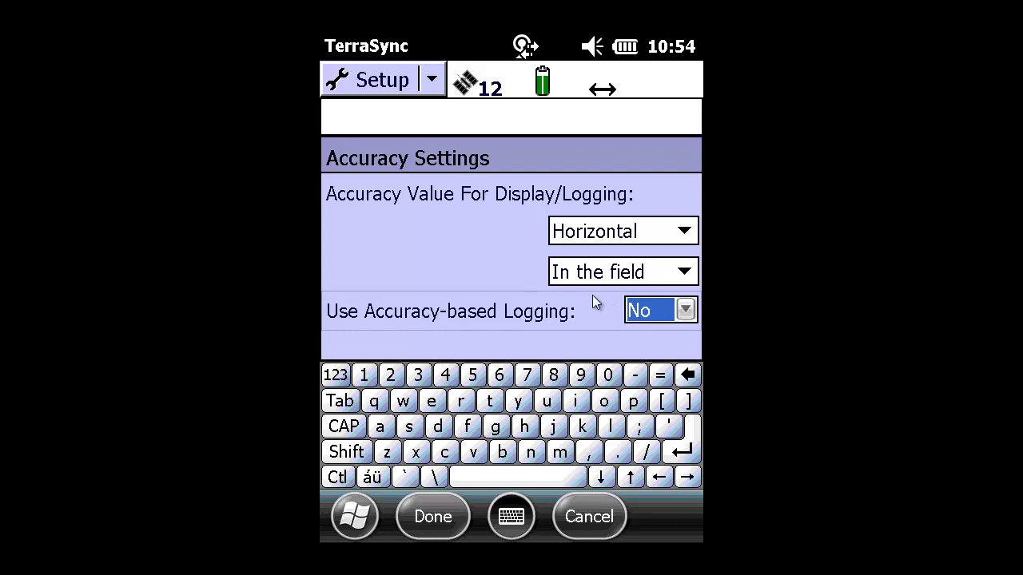
{"action": "left_click", "coordinate": [686, 311]}
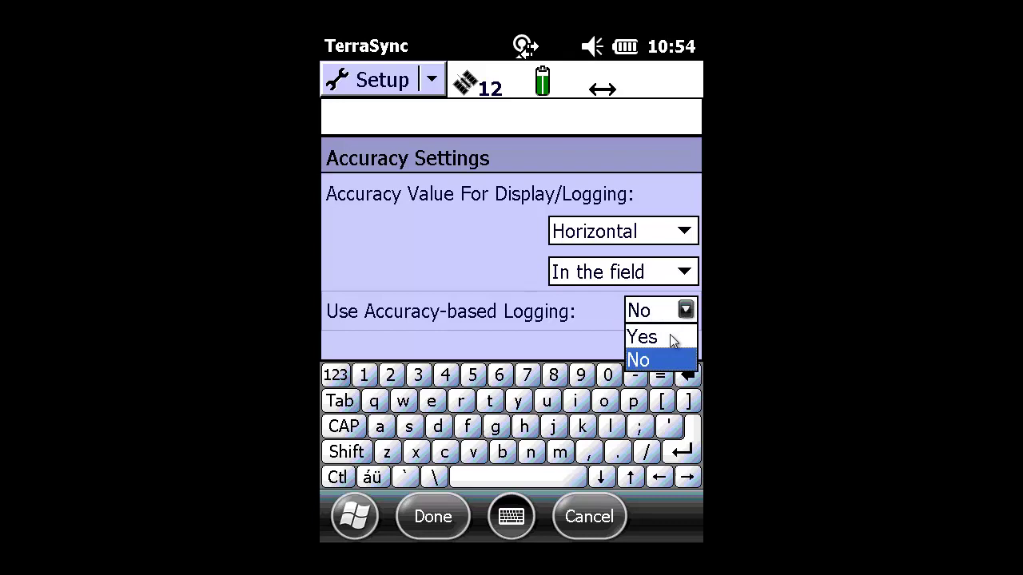
{"action": "left_click", "coordinate": [669, 338]}
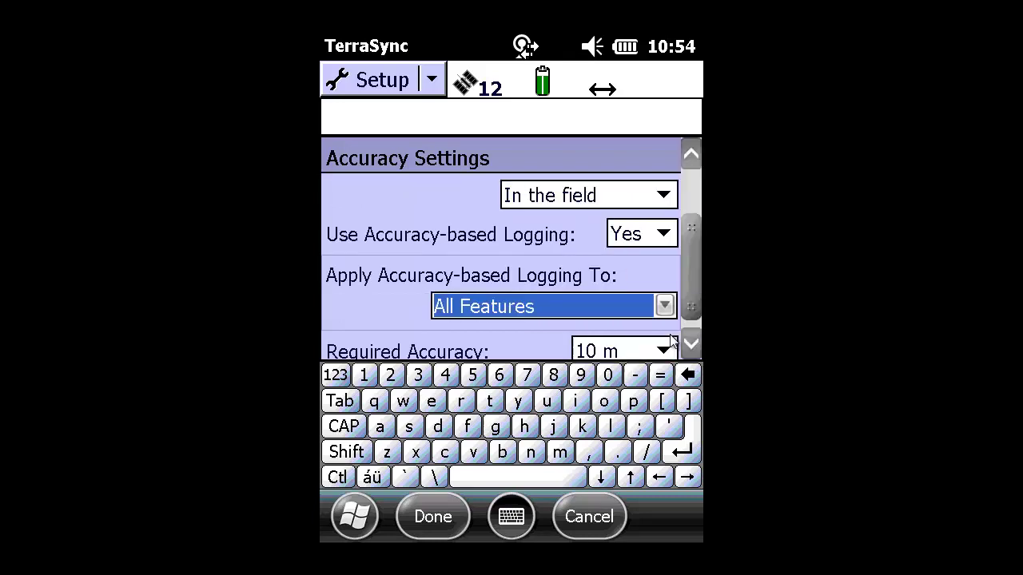
{"action": "left_click", "coordinate": [692, 345]}
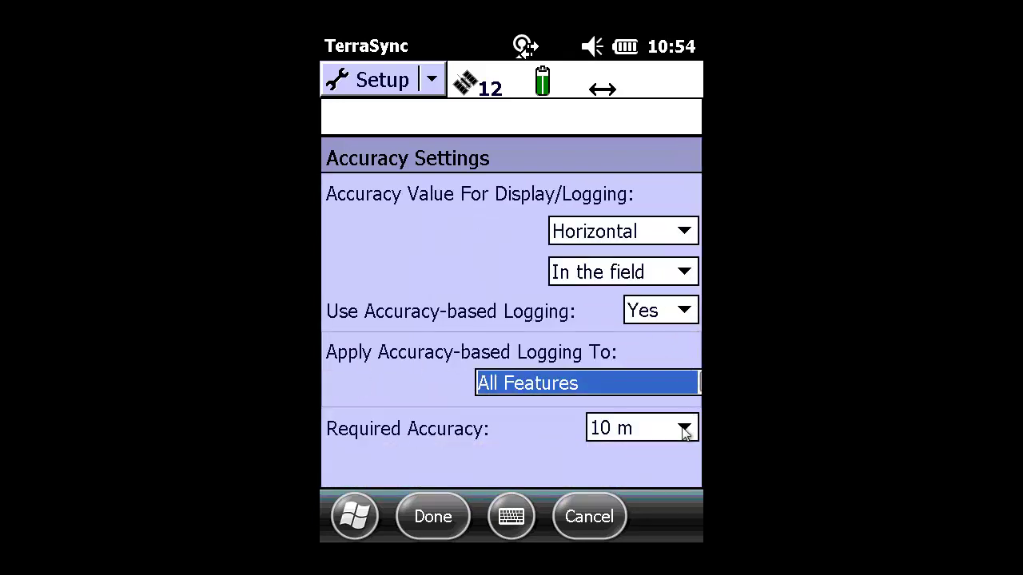
{"action": "left_click", "coordinate": [684, 429]}
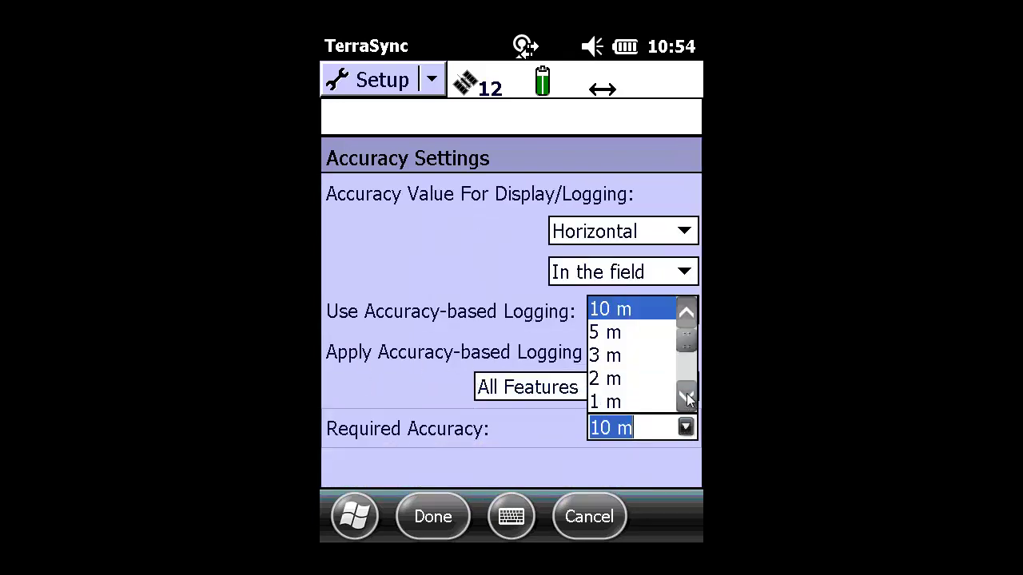
{"action": "left_click", "coordinate": [687, 398]}
{"action": "left_click", "coordinate": [687, 398]}
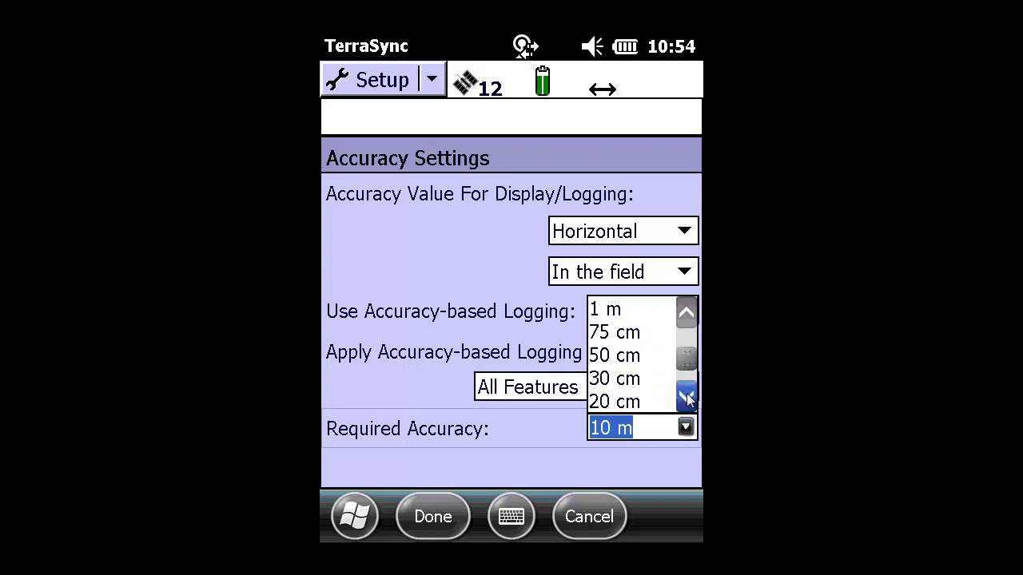
{"action": "left_click", "coordinate": [687, 398]}
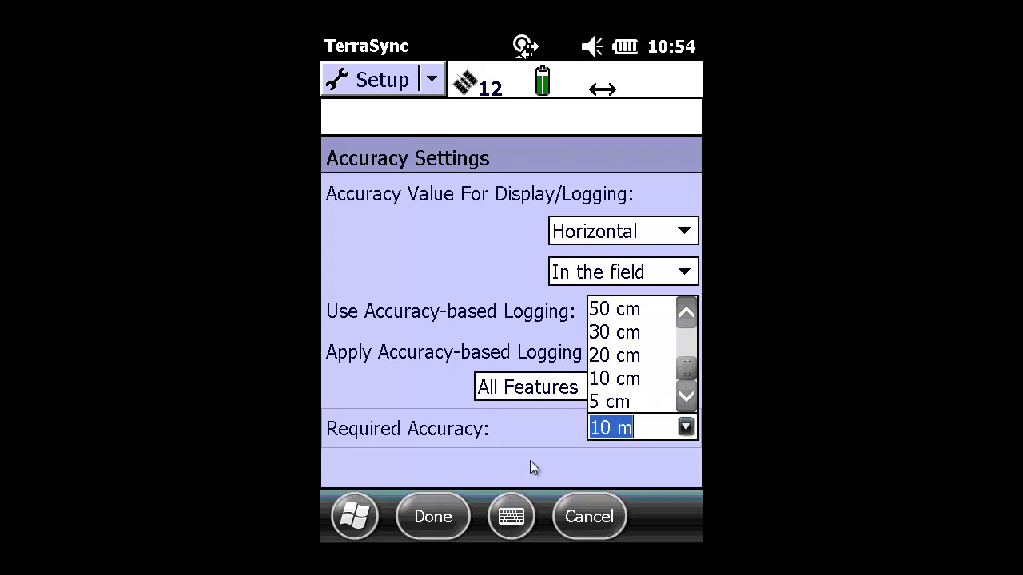
{"action": "left_click", "coordinate": [540, 450]}
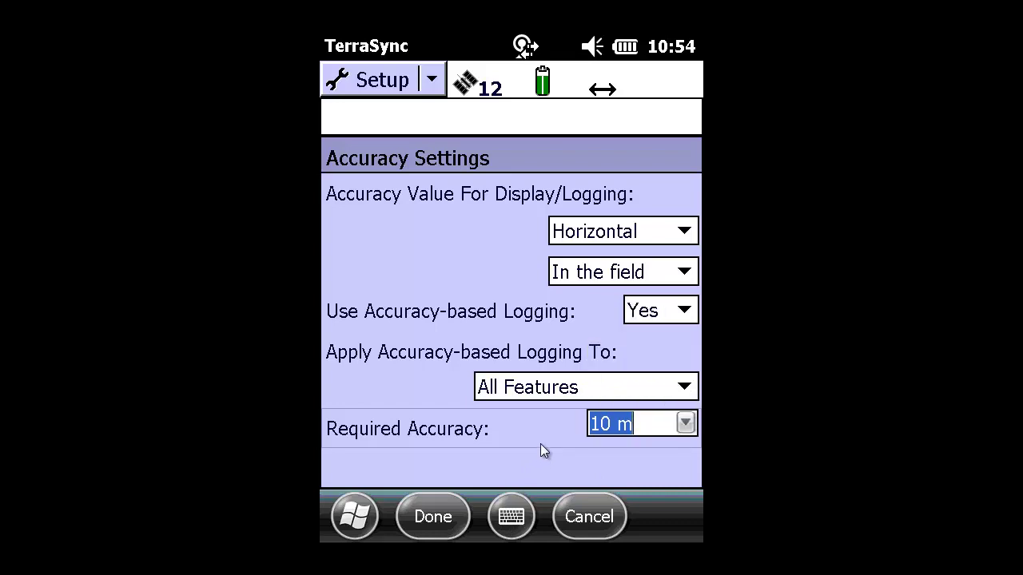
{"action": "left_click", "coordinate": [687, 314]}
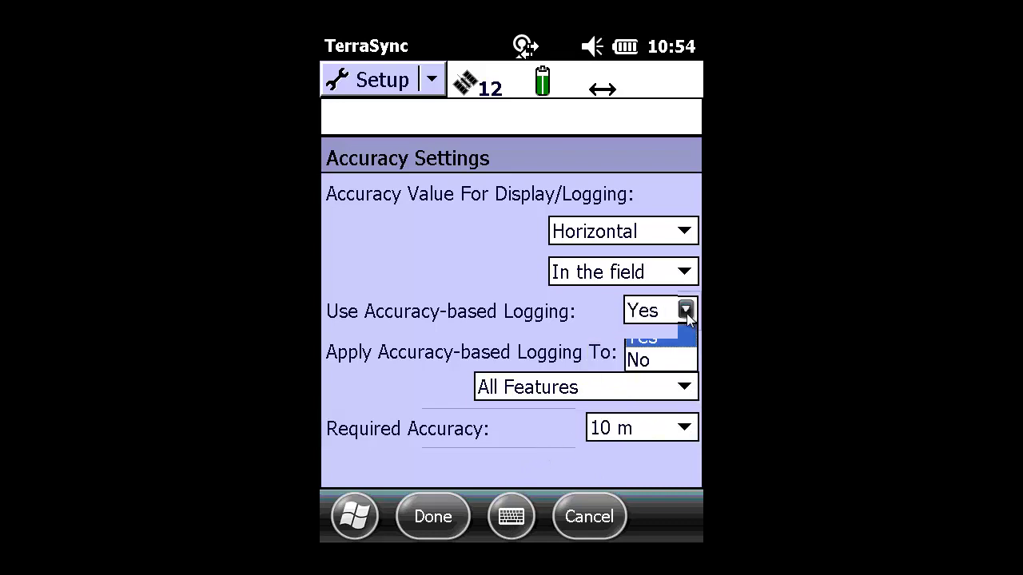
{"action": "left_click", "coordinate": [652, 360]}
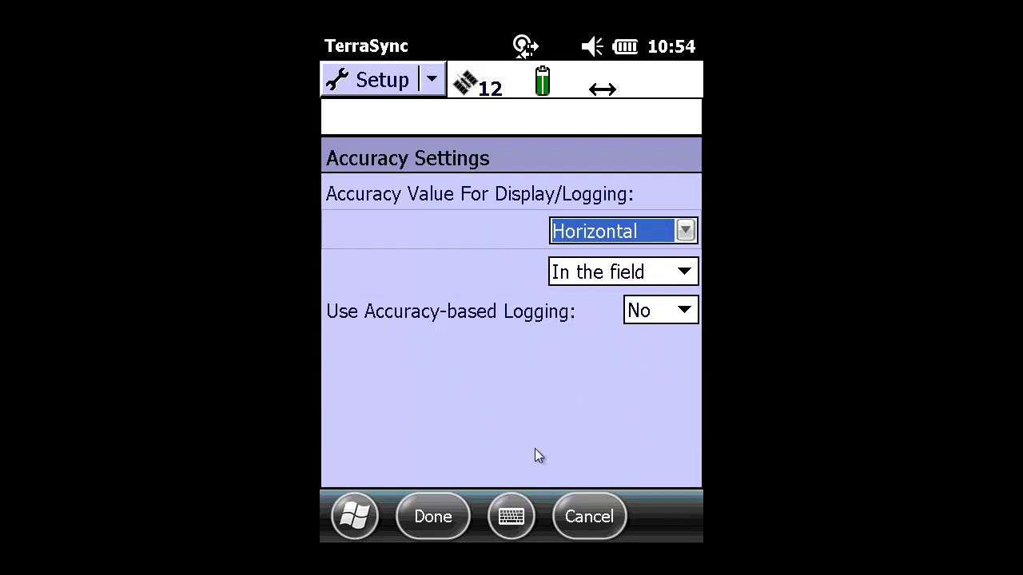
Keep the accuracy settings and set the Point/Vertex Auto-pause Count to 10.
{"action": "left_click", "coordinate": [439, 519]}
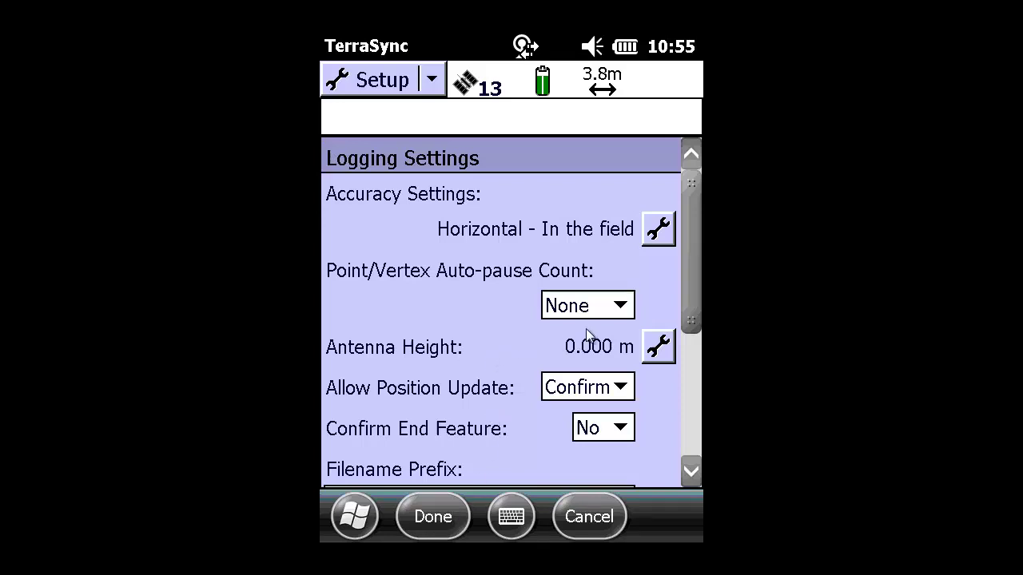
{"action": "left_click", "coordinate": [620, 307]}
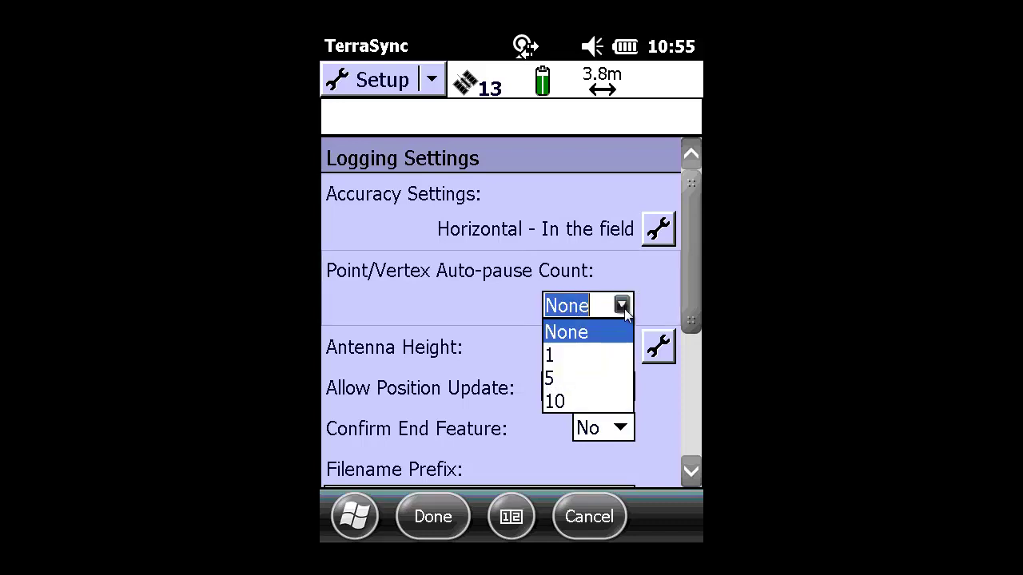
{"action": "left_click", "coordinate": [583, 404]}
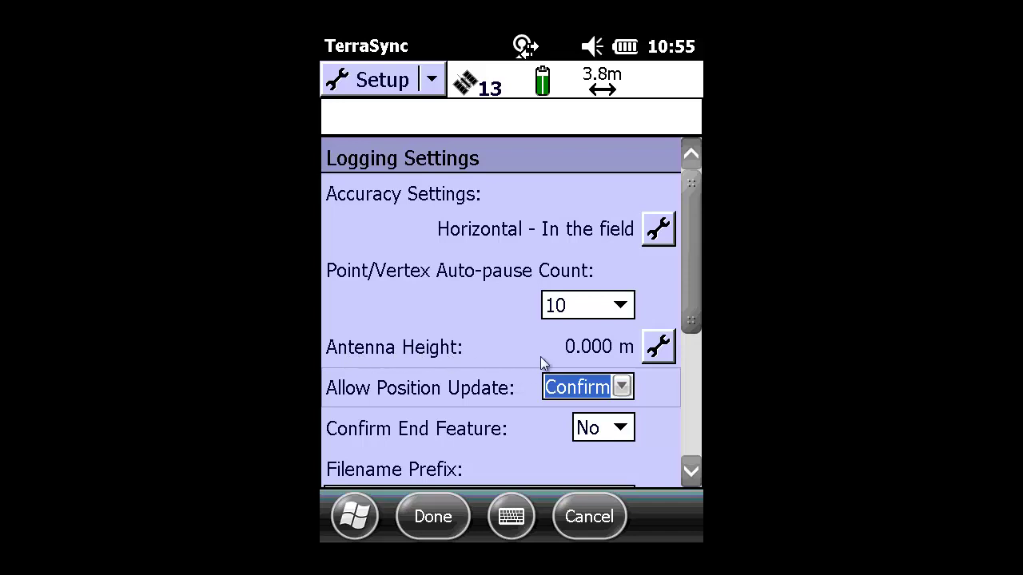
Set the antenna height to 2.054 m with height confirmation Per File.
{"action": "left_click", "coordinate": [656, 348]}
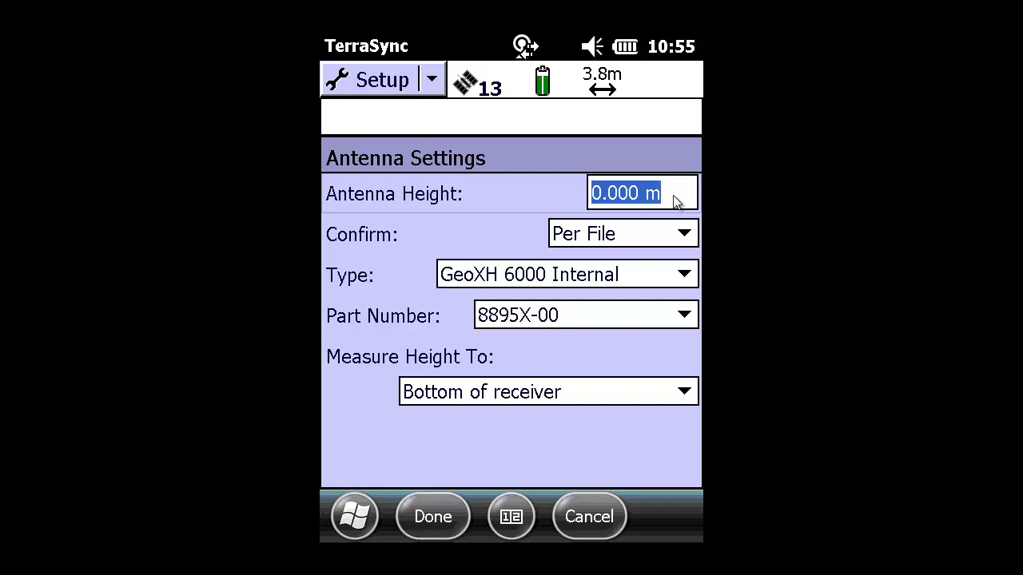
{"action": "type", "text": "2."}
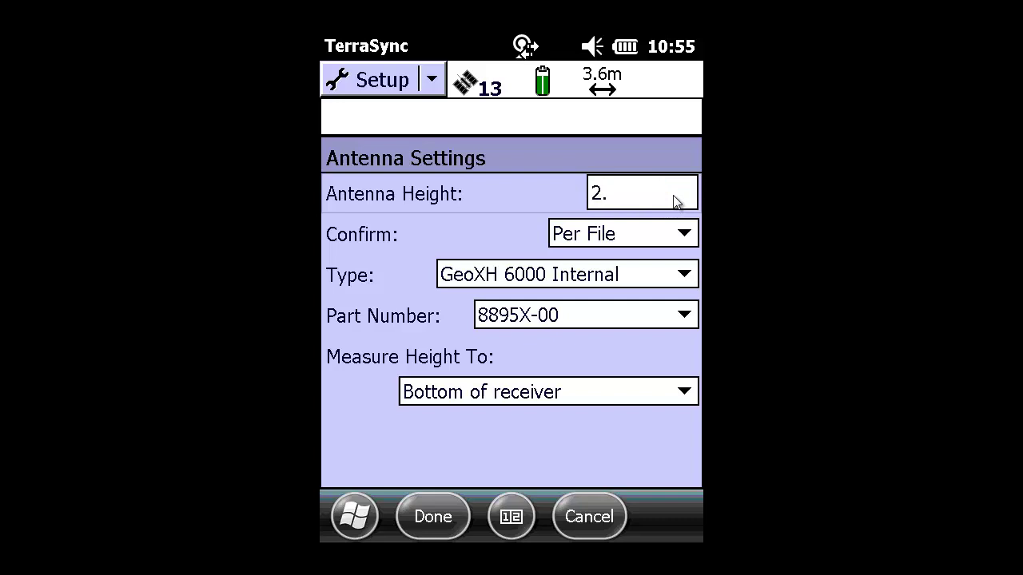
{"action": "type", "text": "0536"}
{"action": "left_click", "coordinate": [685, 235]}
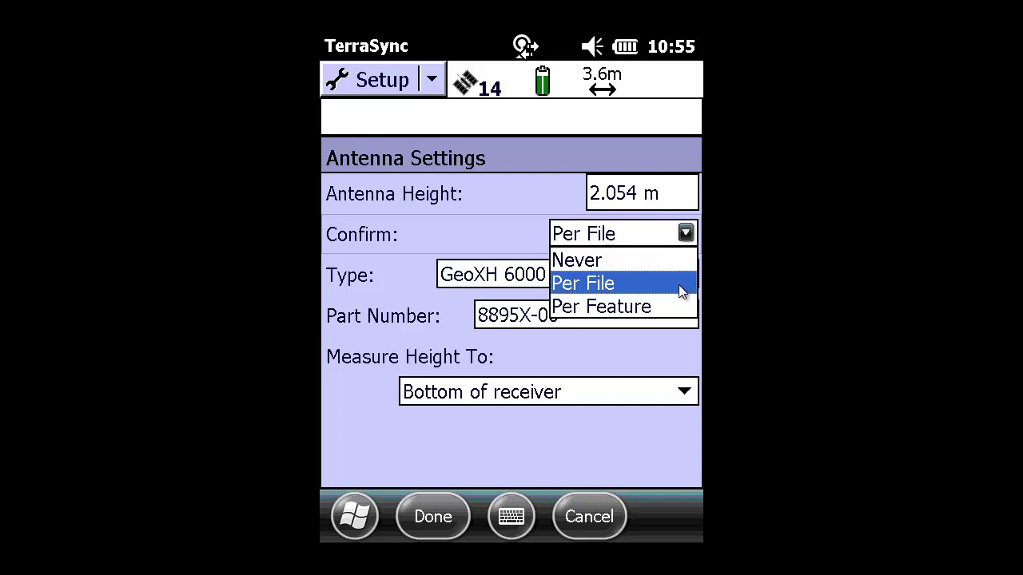
{"action": "key", "text": "Down"}
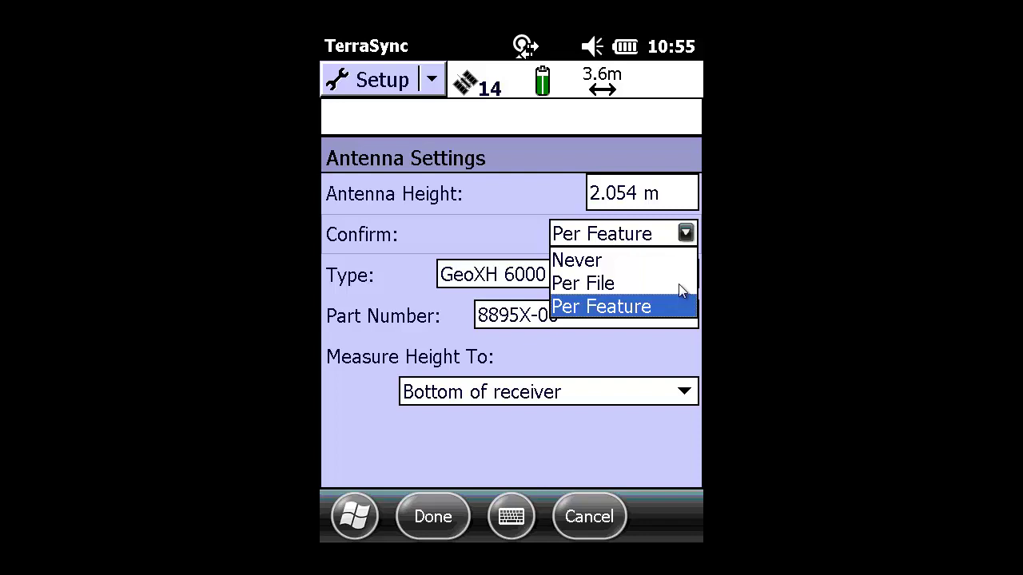
{"action": "key", "text": "Up"}
{"action": "left_click", "coordinate": [679, 271]}
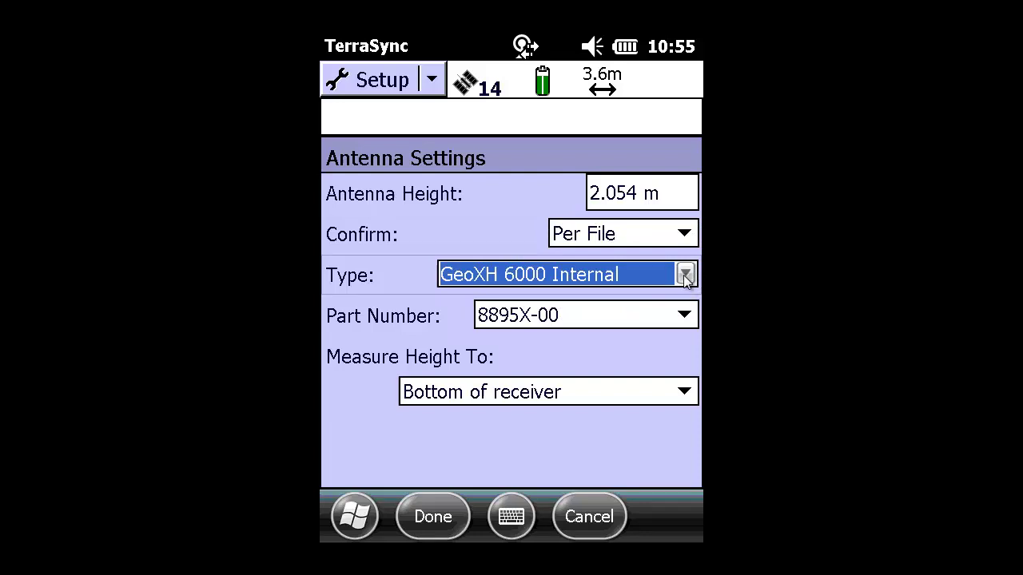
Set the antenna type to Unknown External, then save the logging settings.
{"action": "left_click", "coordinate": [685, 274]}
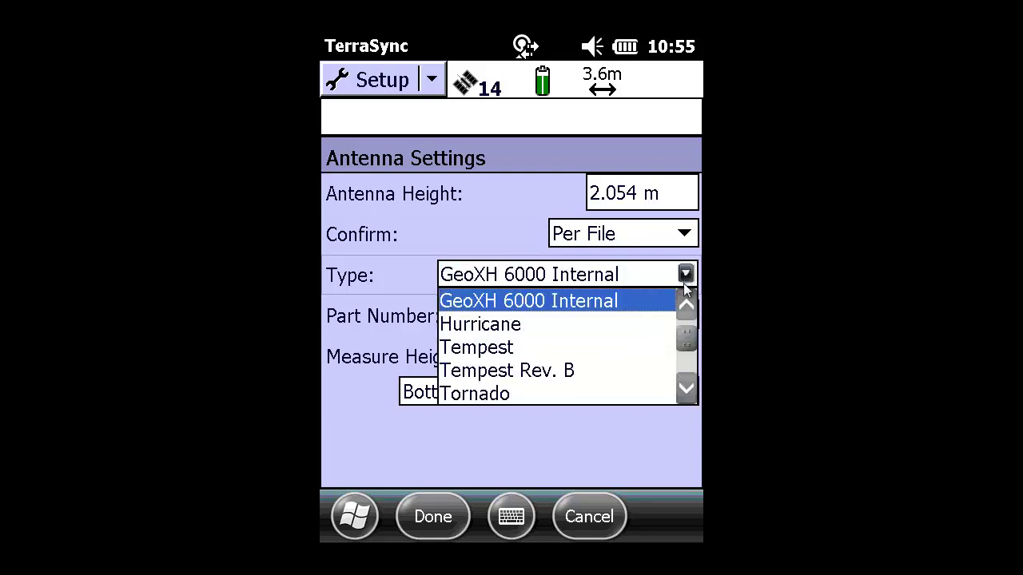
{"action": "left_click", "coordinate": [686, 361]}
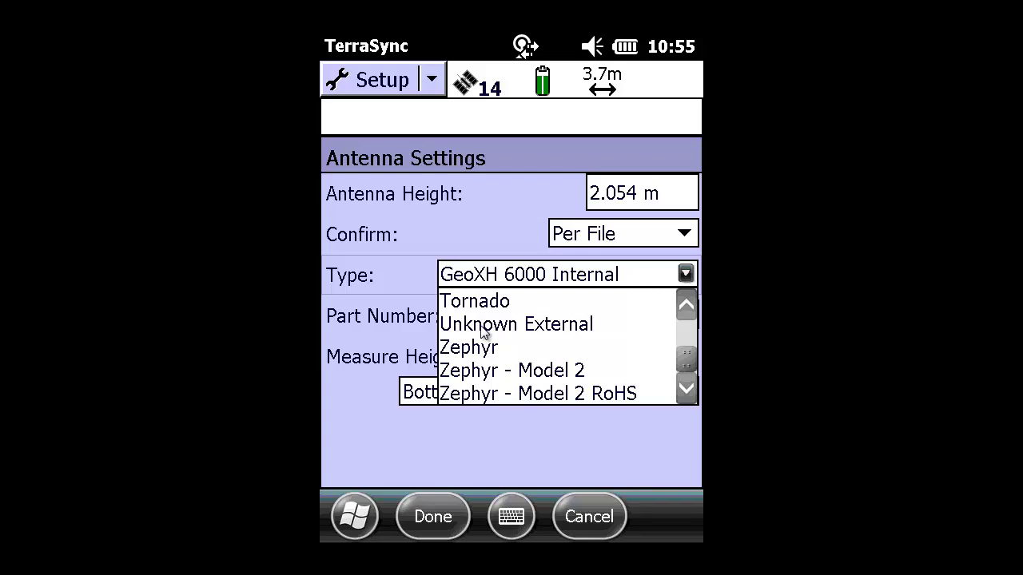
{"action": "left_click", "coordinate": [483, 326]}
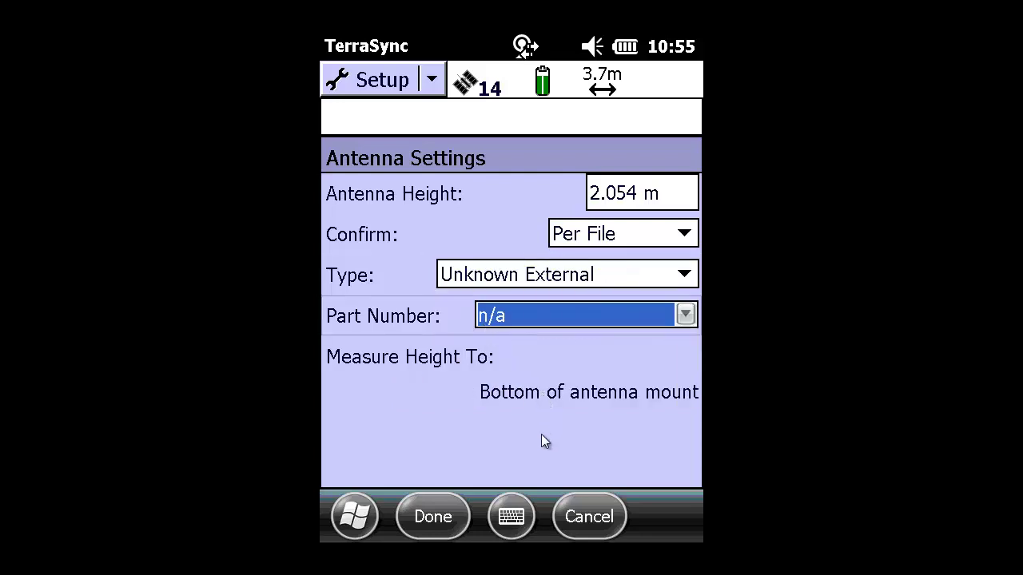
{"action": "left_click", "coordinate": [441, 524]}
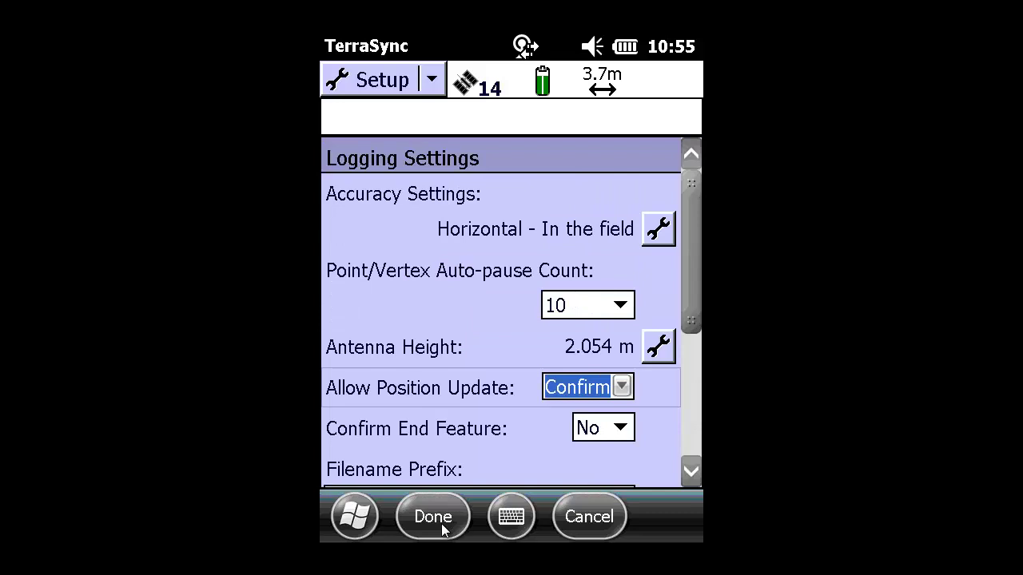
{"action": "left_click", "coordinate": [691, 446]}
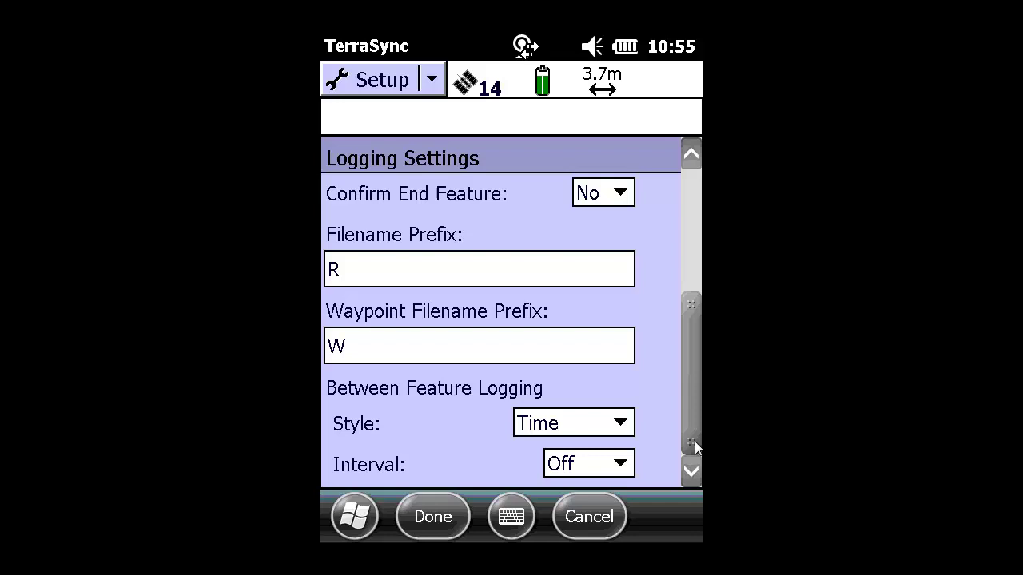
{"action": "left_click", "coordinate": [435, 524]}
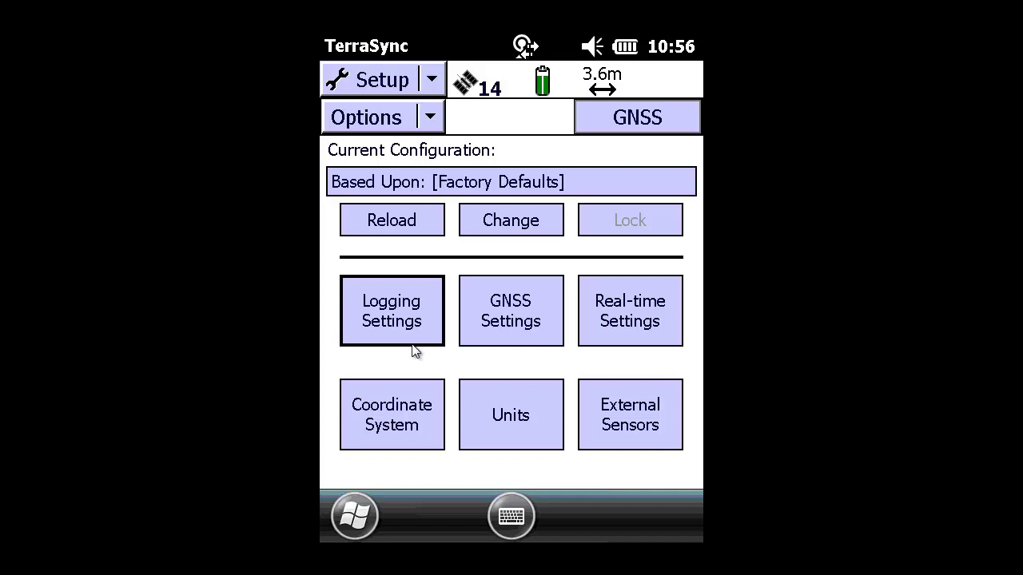
Choose US State Plane 1983 (2011) as the coordinate system, keeping zone Colorado Central 0502.
{"action": "left_click", "coordinate": [403, 436]}
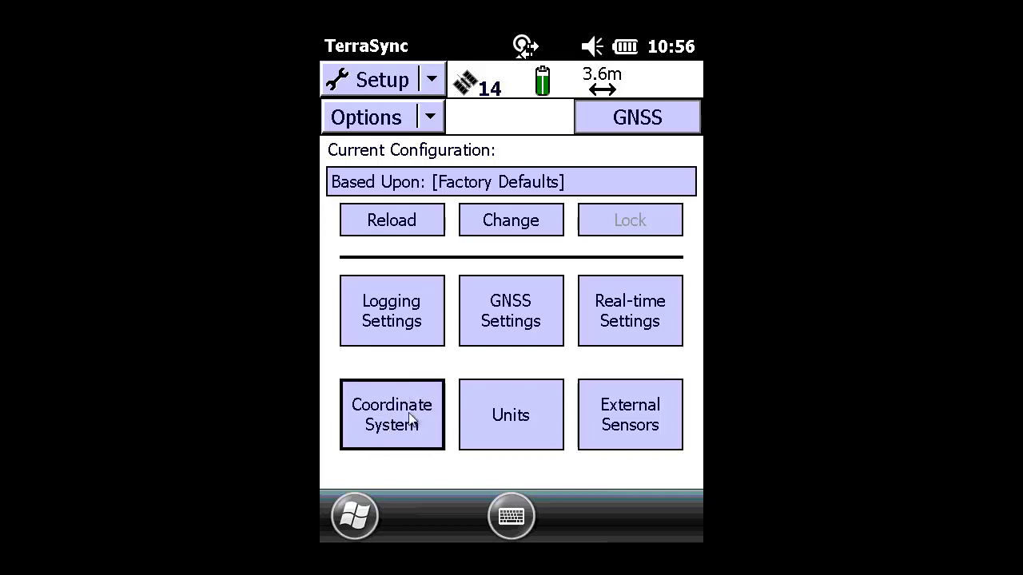
{"action": "left_click", "coordinate": [409, 424]}
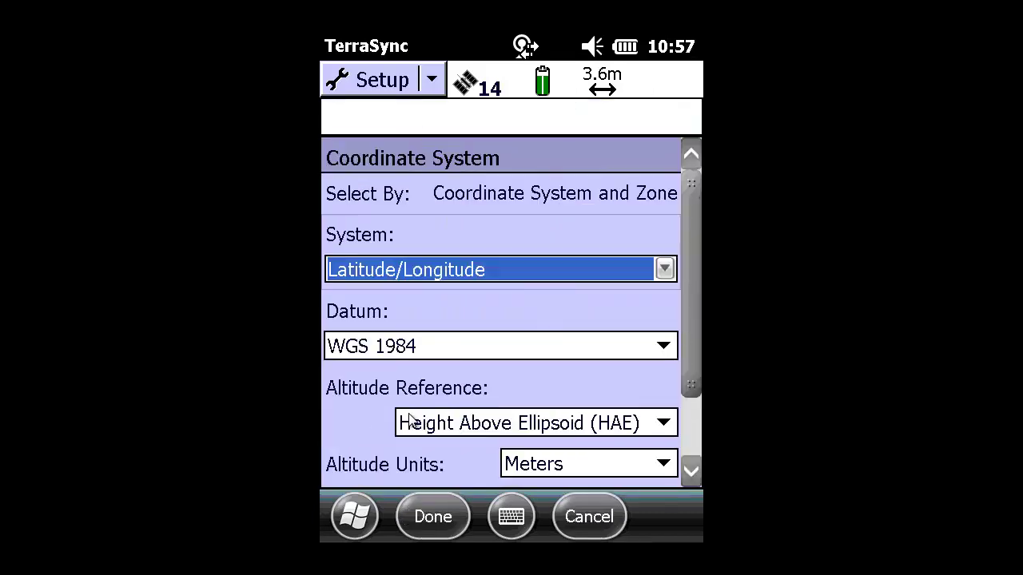
{"action": "left_click", "coordinate": [665, 270]}
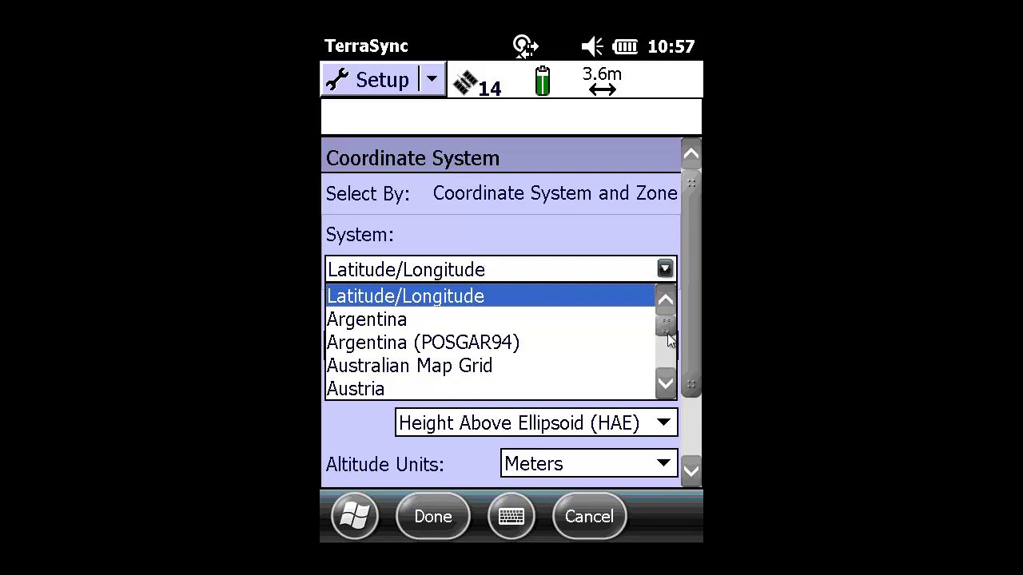
{"action": "left_click_drag", "start_coordinate": [667, 334], "coordinate": [673, 373]}
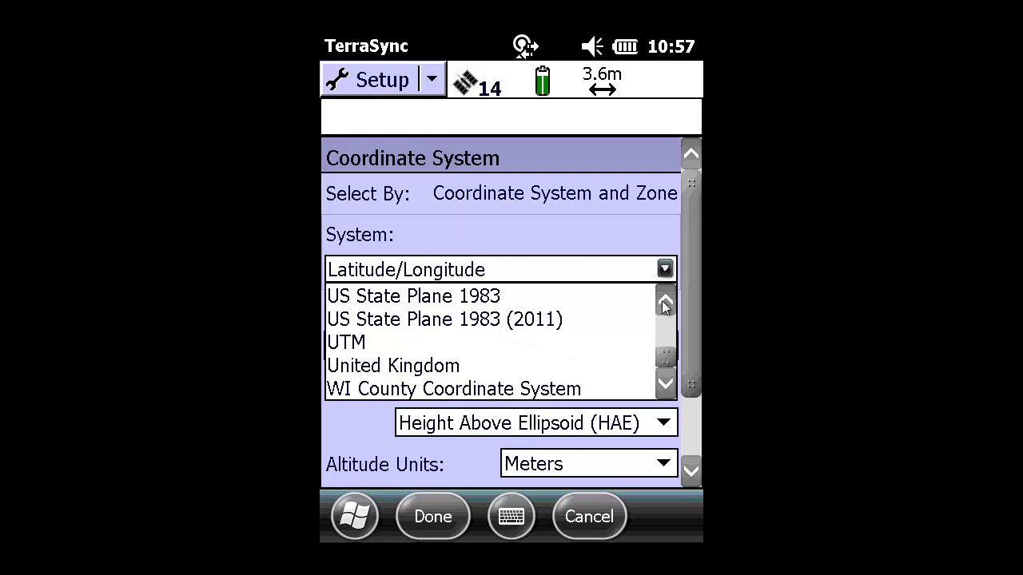
{"action": "left_click", "coordinate": [665, 302]}
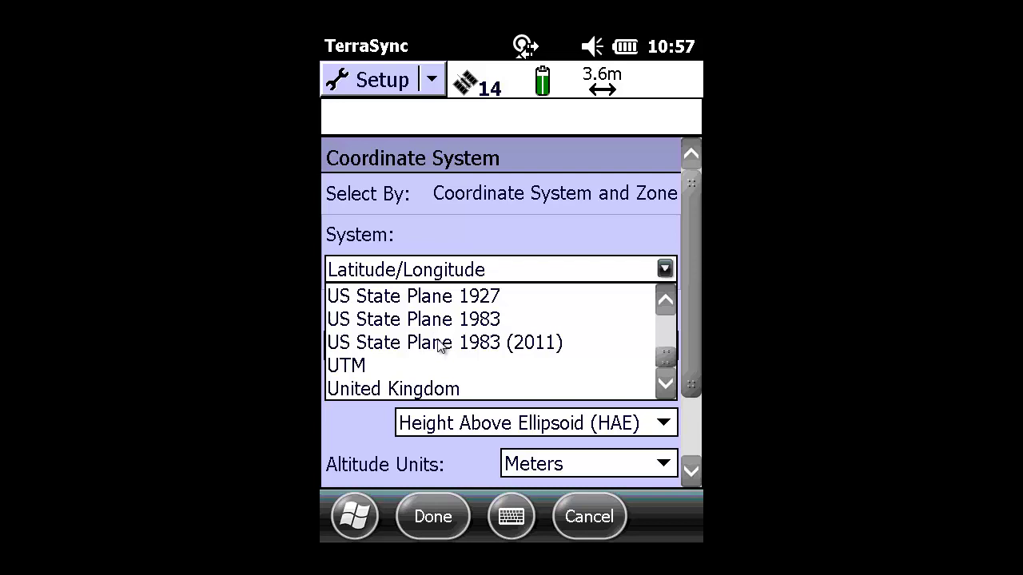
{"action": "left_click", "coordinate": [439, 342]}
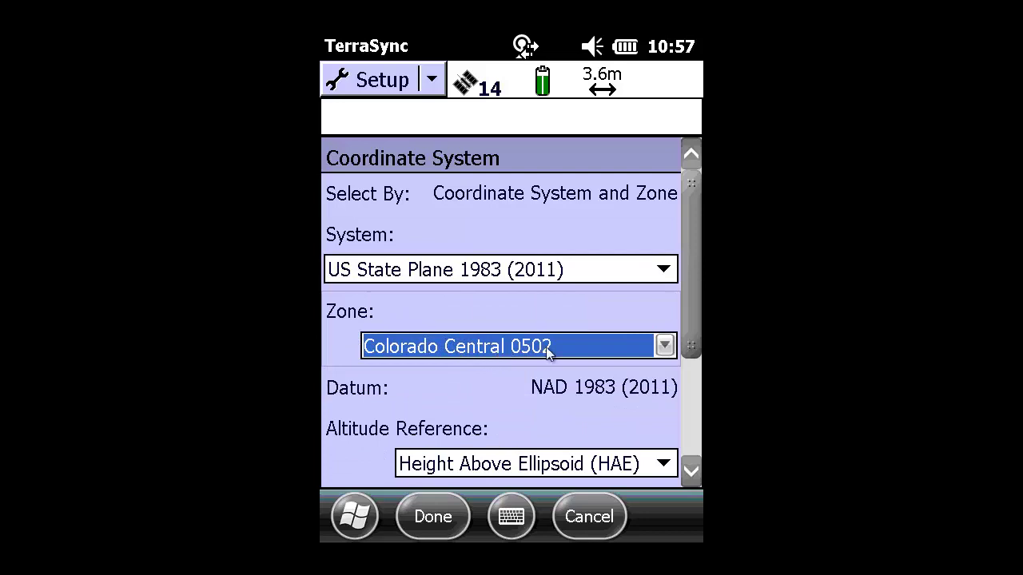
{"action": "left_click", "coordinate": [664, 347]}
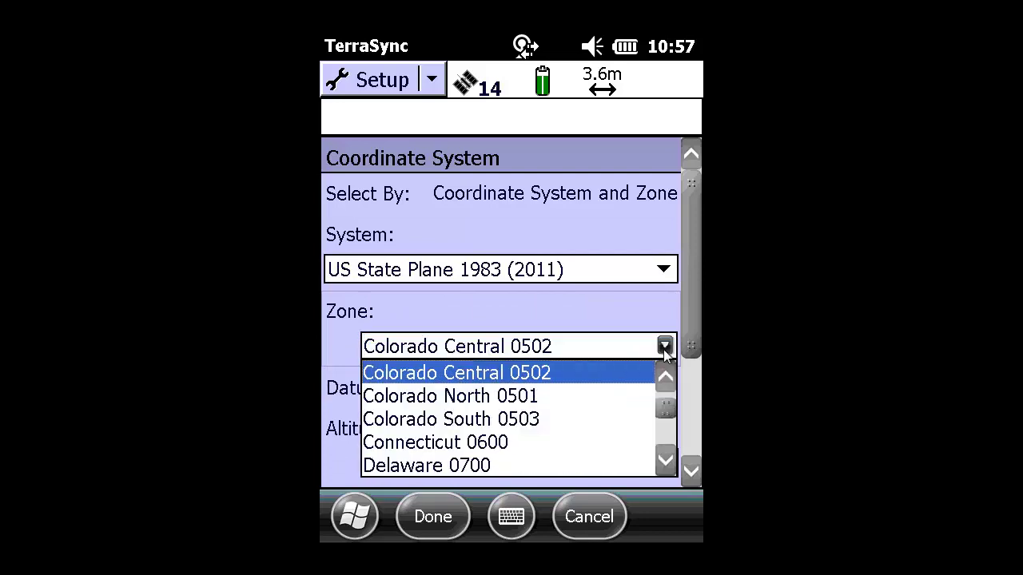
{"action": "left_click", "coordinate": [606, 372]}
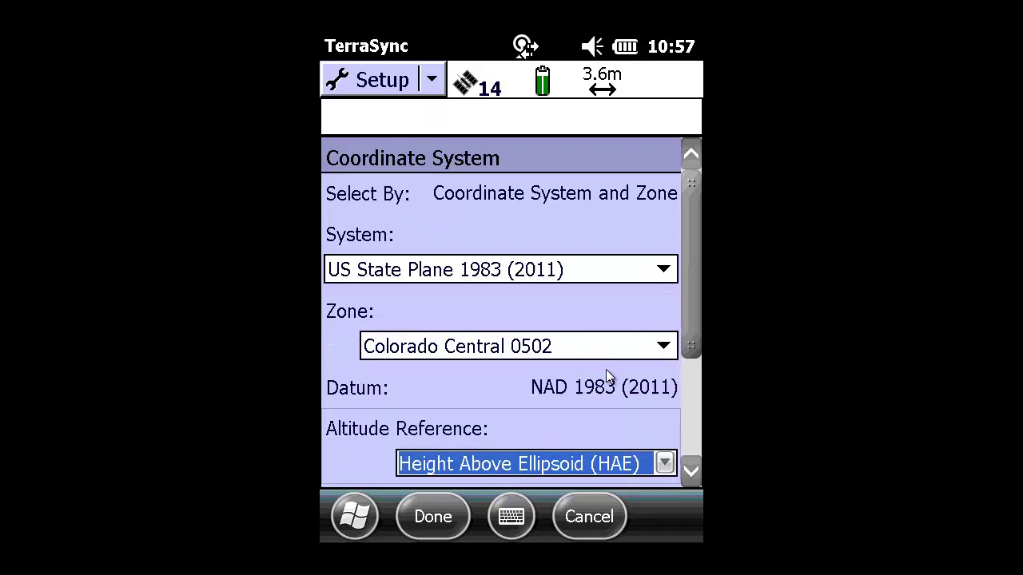
Set altitude reference to Mean Sea Level (MSL), keeping the GEOID12A (Conus) geoid model.
{"action": "left_click", "coordinate": [691, 472]}
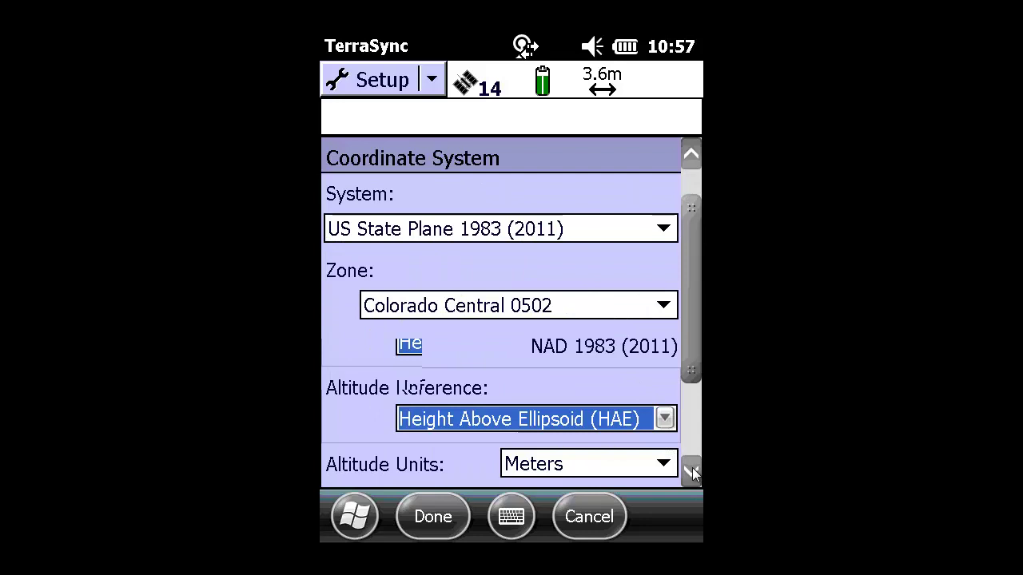
{"action": "left_click", "coordinate": [692, 471]}
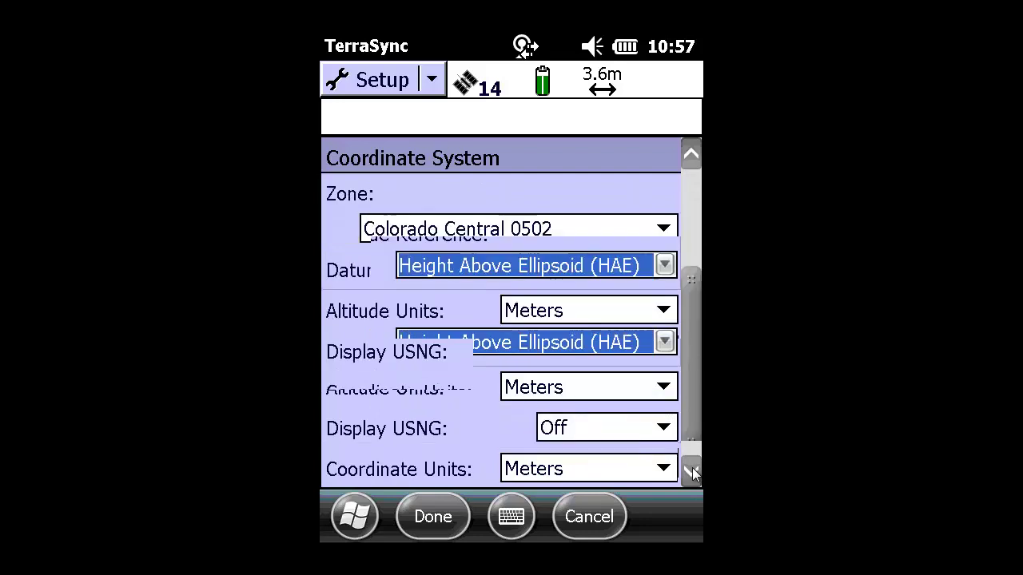
{"action": "left_click", "coordinate": [665, 266]}
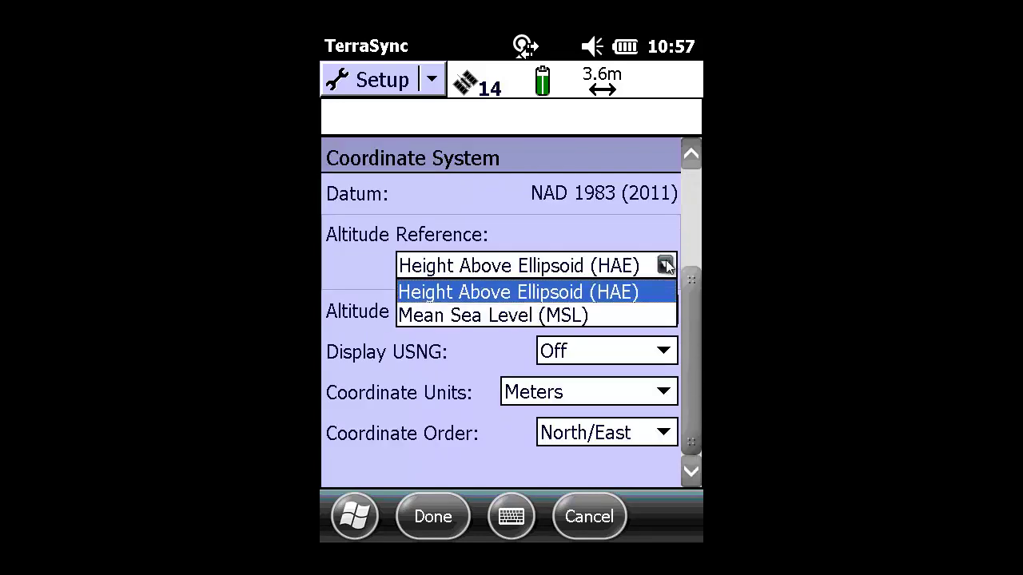
{"action": "left_click", "coordinate": [622, 316]}
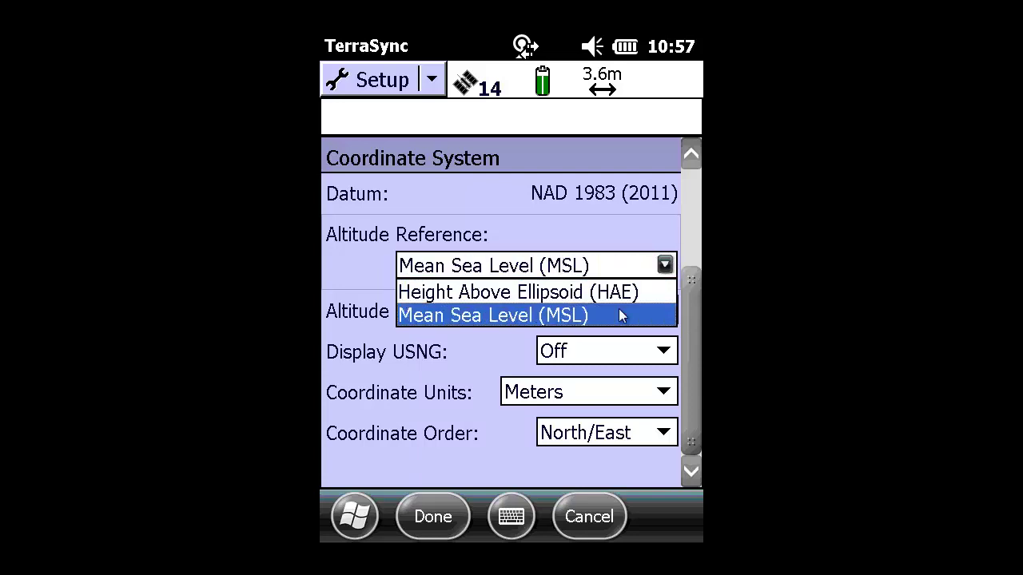
{"action": "left_click", "coordinate": [618, 309]}
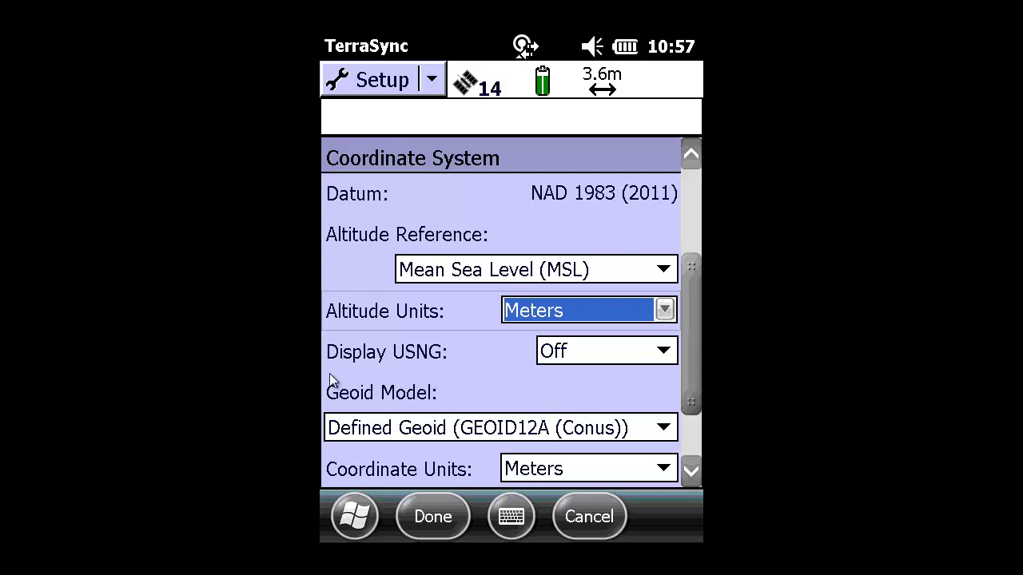
{"action": "left_click", "coordinate": [665, 429]}
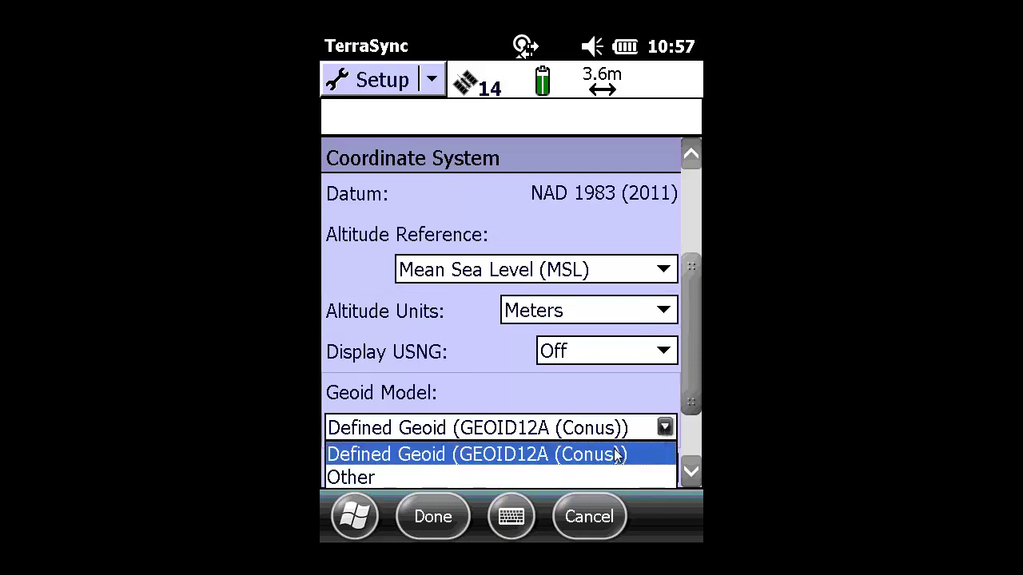
{"action": "left_click", "coordinate": [611, 455]}
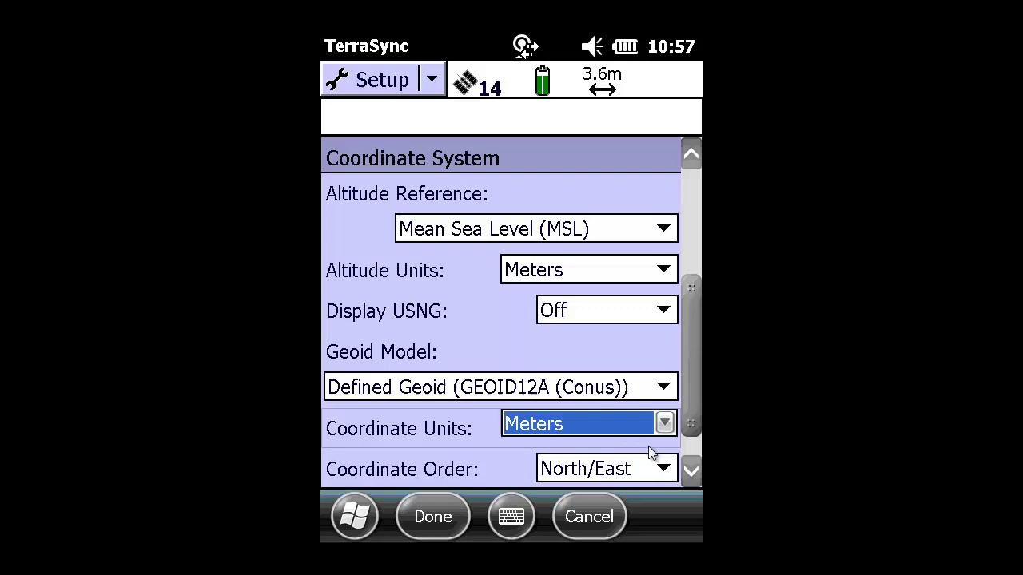
{"action": "left_click", "coordinate": [691, 472]}
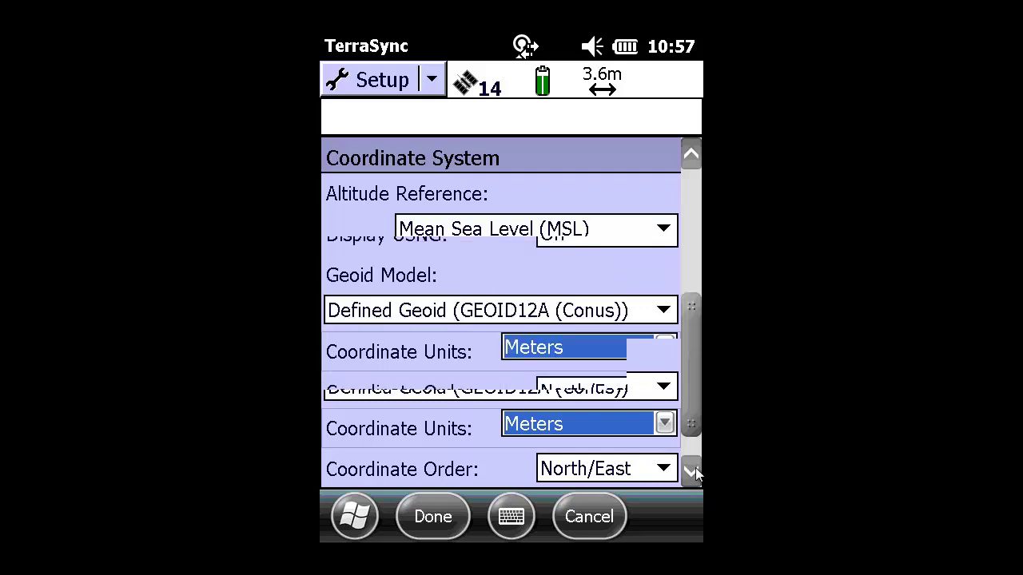
{"action": "left_click", "coordinate": [436, 517]}
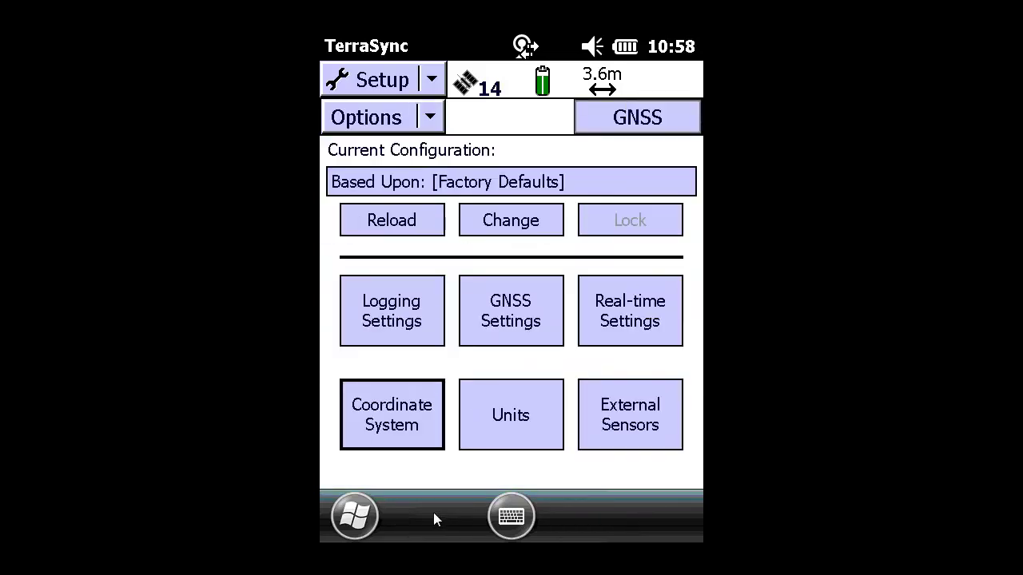
{"action": "left_click", "coordinate": [516, 433]}
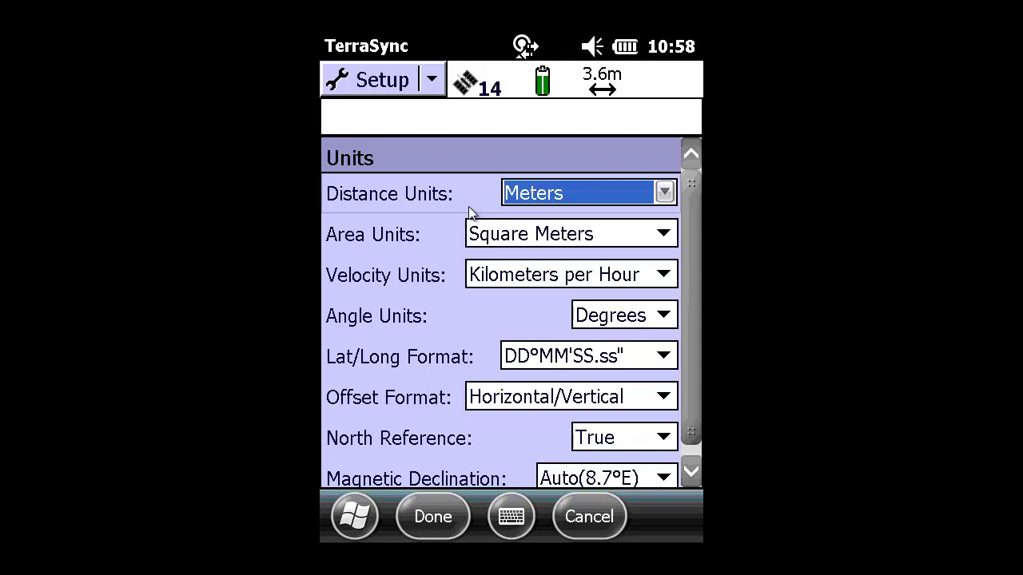
{"action": "left_click", "coordinate": [665, 193]}
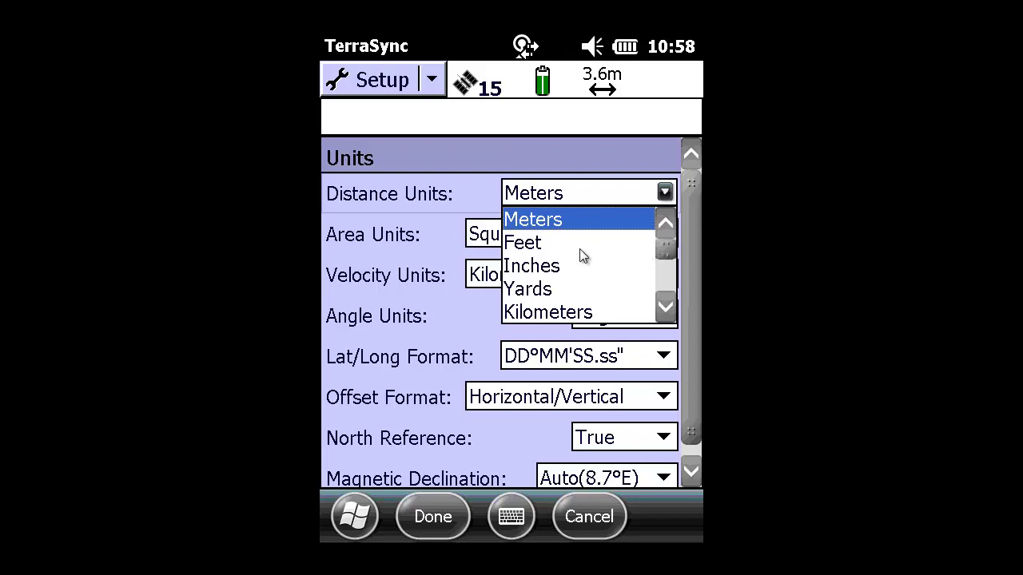
{"action": "left_click_drag", "start_coordinate": [675, 250], "coordinate": [668, 312]}
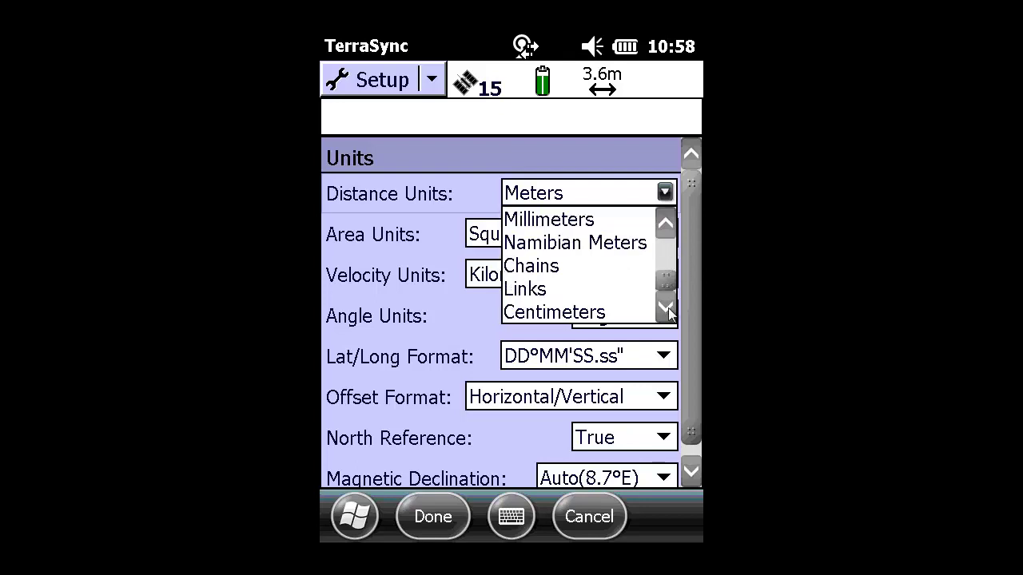
{"action": "left_click", "coordinate": [670, 257]}
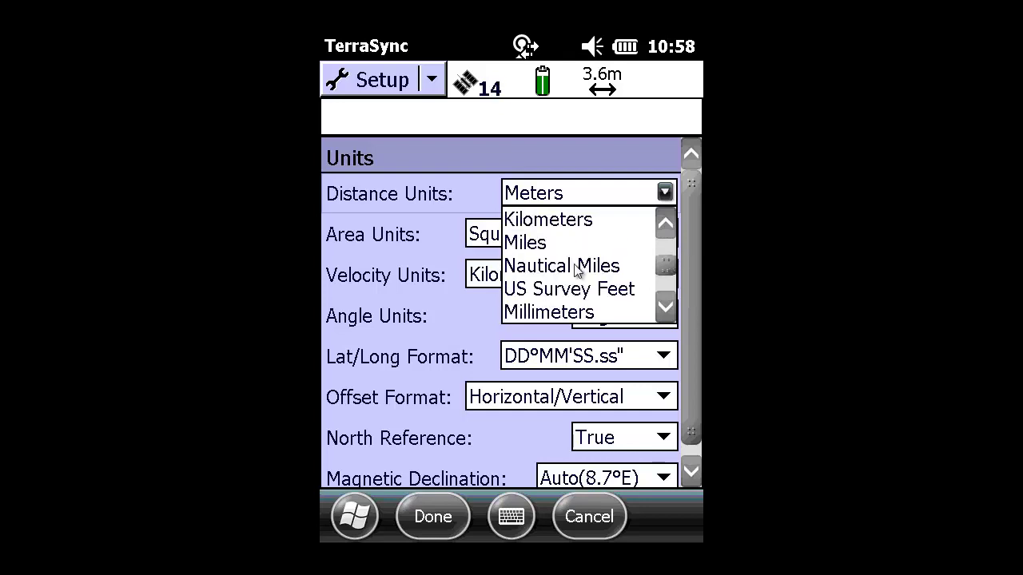
{"action": "left_click", "coordinate": [470, 193]}
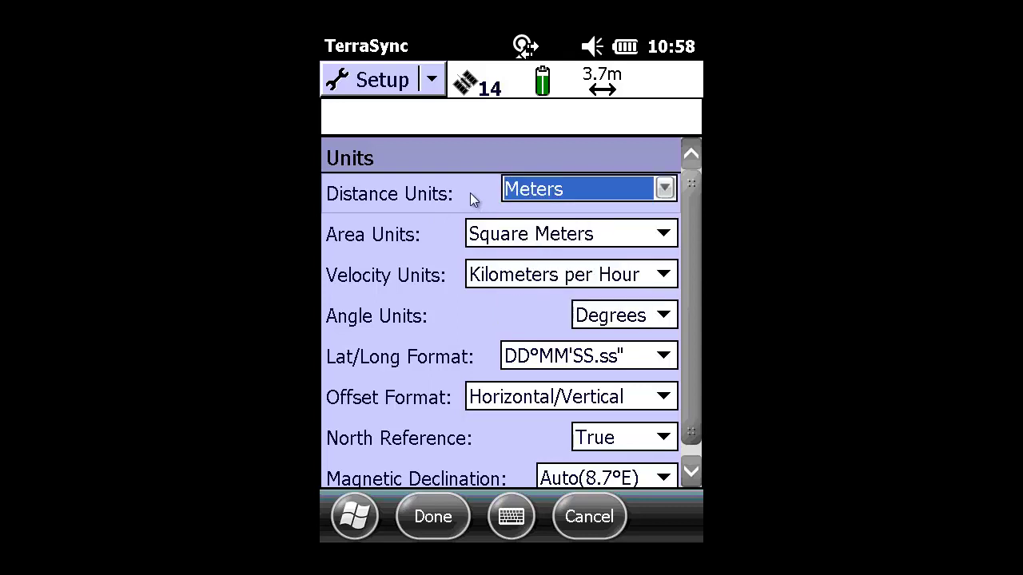
{"action": "left_click", "coordinate": [430, 515]}
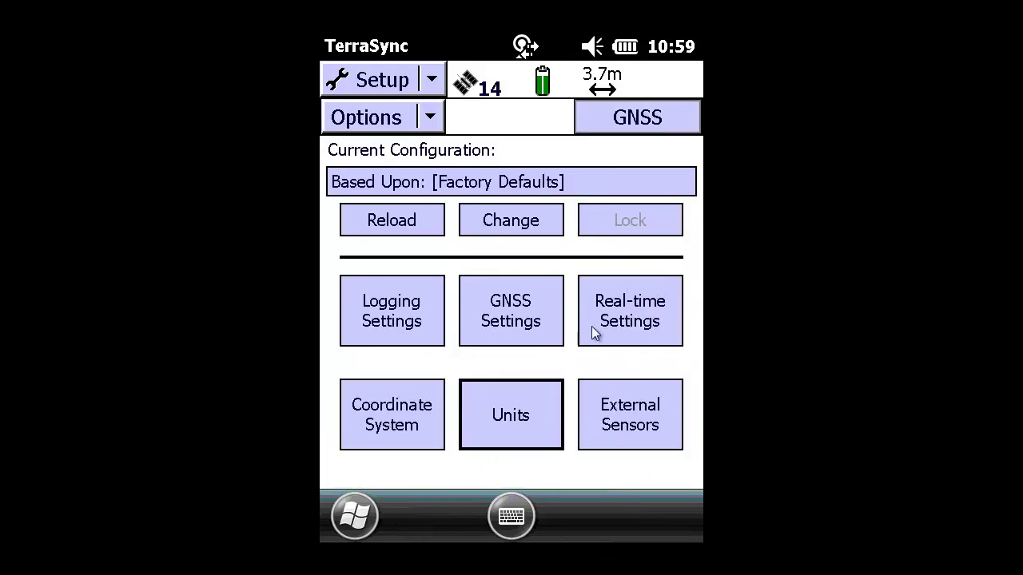
Set real-time correction Choice 1 to External Source and open its settings.
{"action": "left_click", "coordinate": [630, 298]}
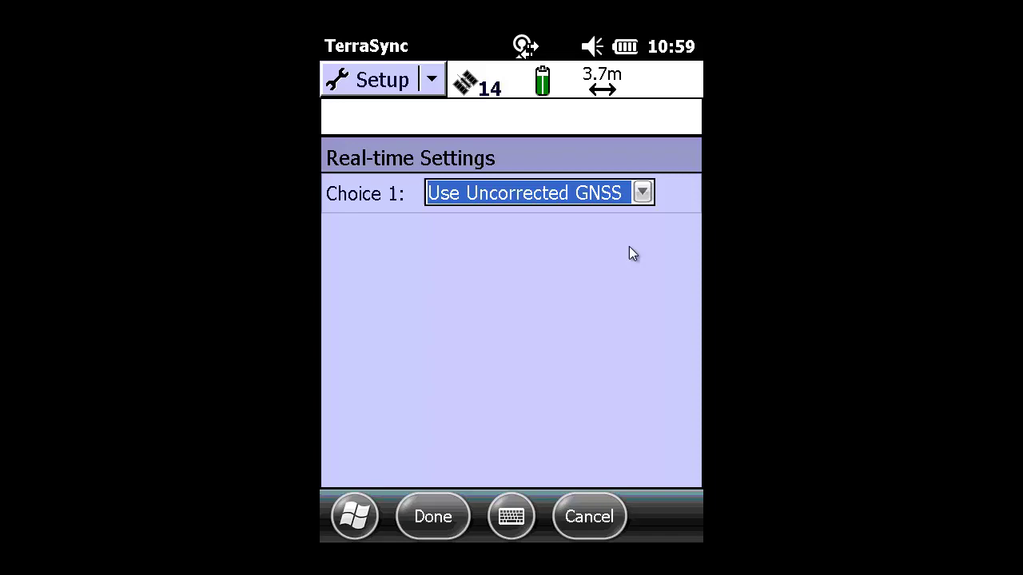
{"action": "left_click", "coordinate": [643, 193]}
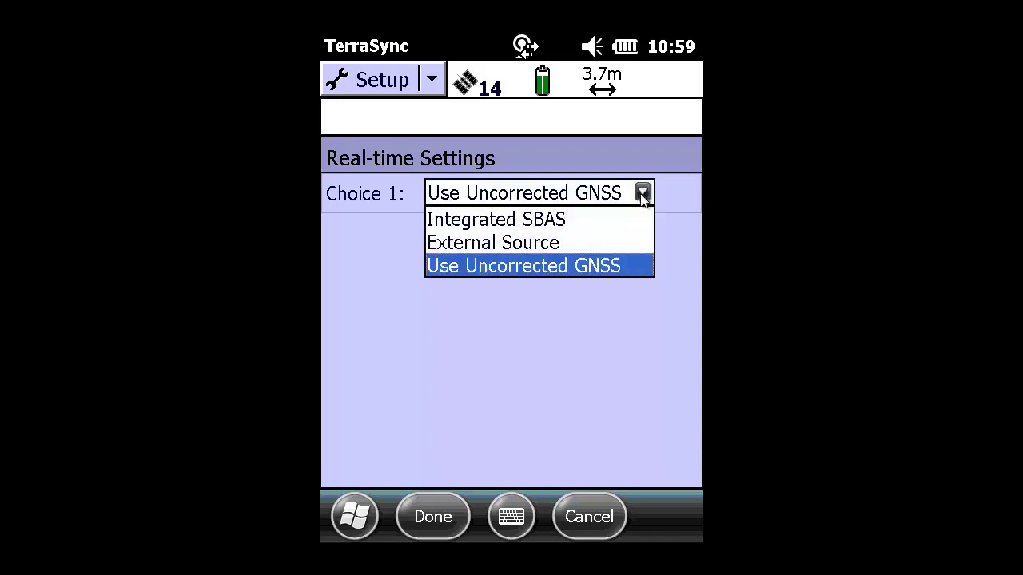
{"action": "left_click", "coordinate": [517, 244]}
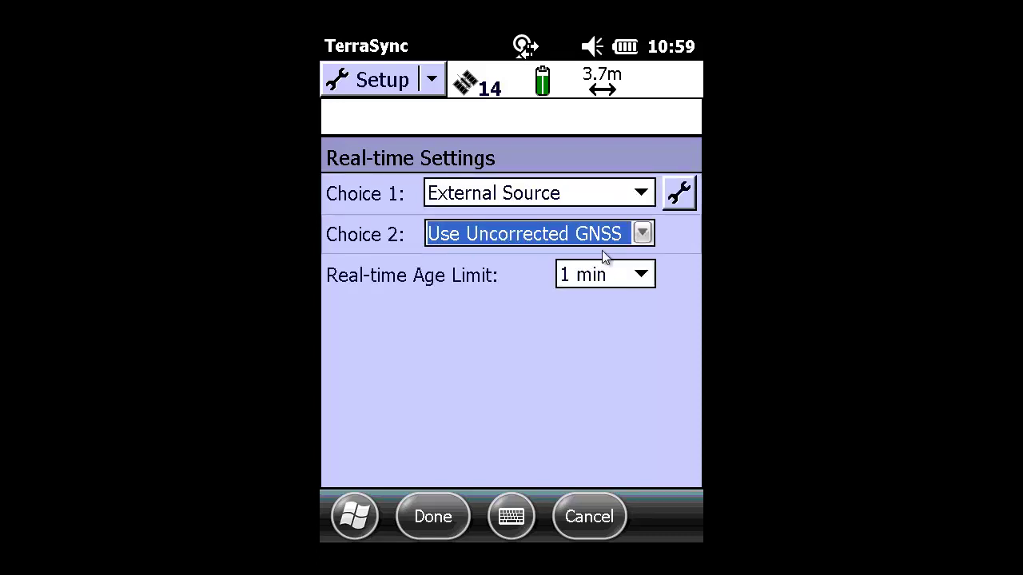
{"action": "left_click", "coordinate": [682, 196]}
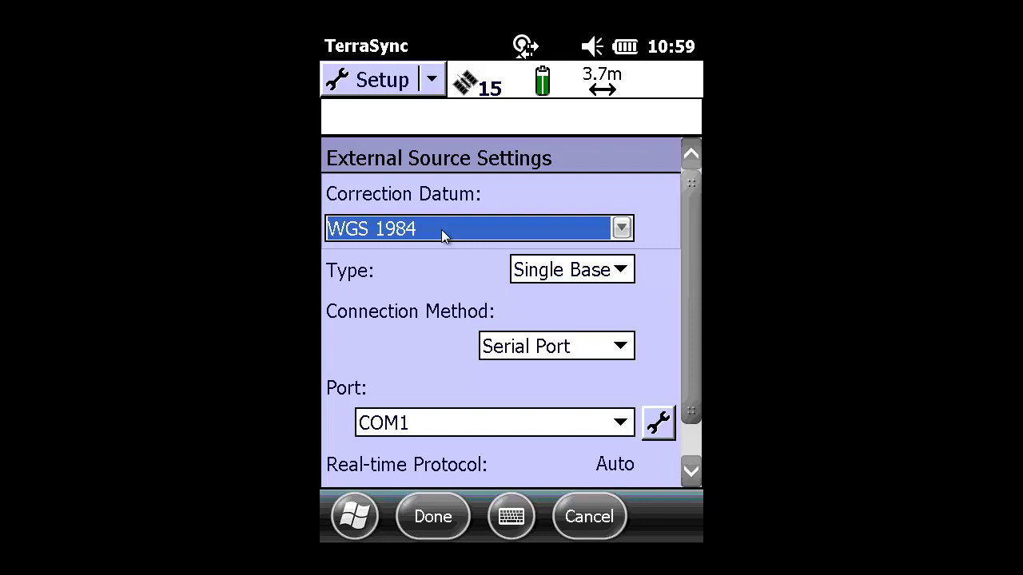
Set the correction datum to NAD 1983 (Conus) CORS96.
{"action": "left_click", "coordinate": [622, 230]}
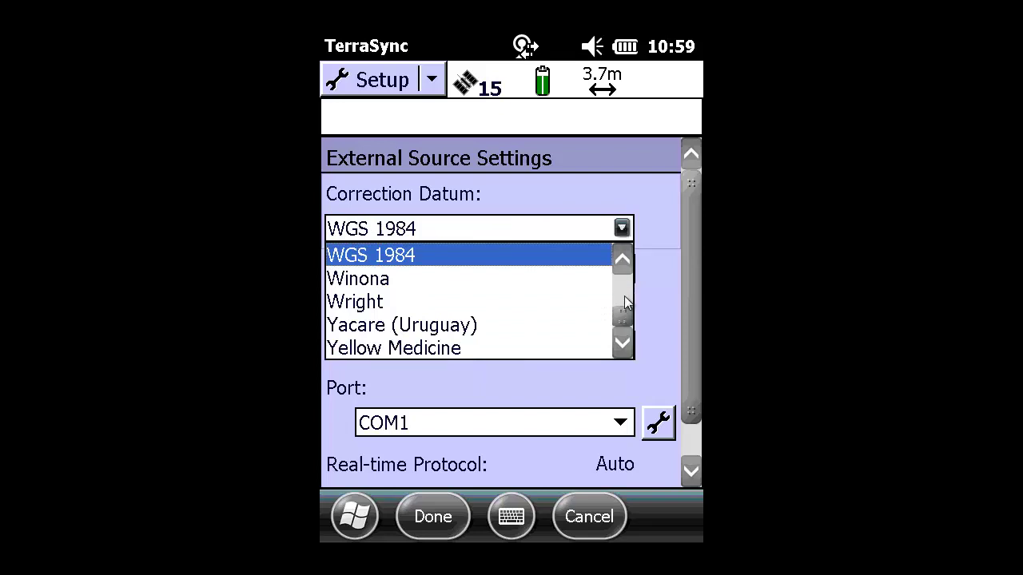
{"action": "left_click", "coordinate": [625, 301]}
{"action": "left_click", "coordinate": [622, 345]}
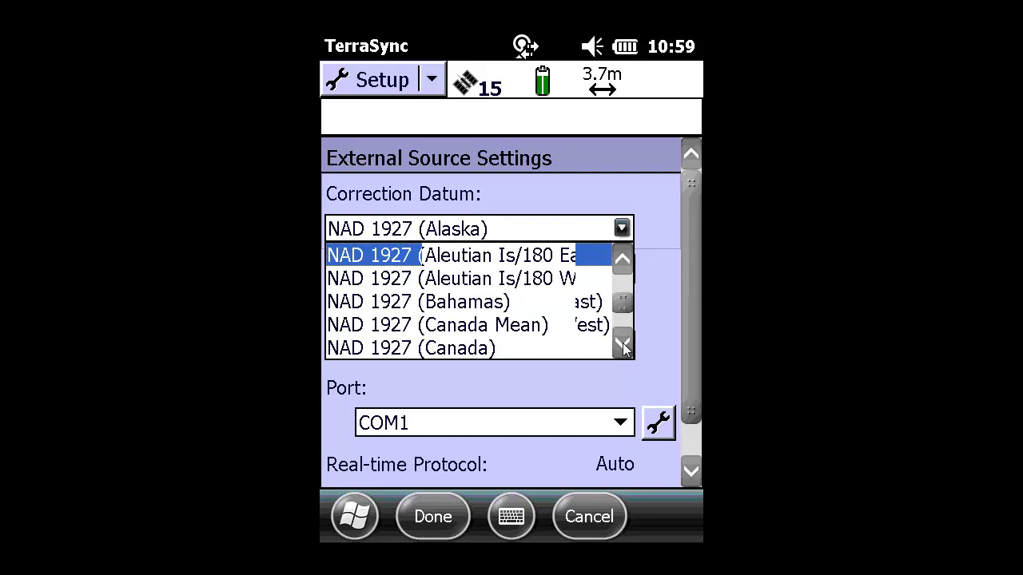
{"action": "left_click", "coordinate": [623, 345]}
{"action": "left_click", "coordinate": [622, 345]}
{"action": "left_click", "coordinate": [623, 345]}
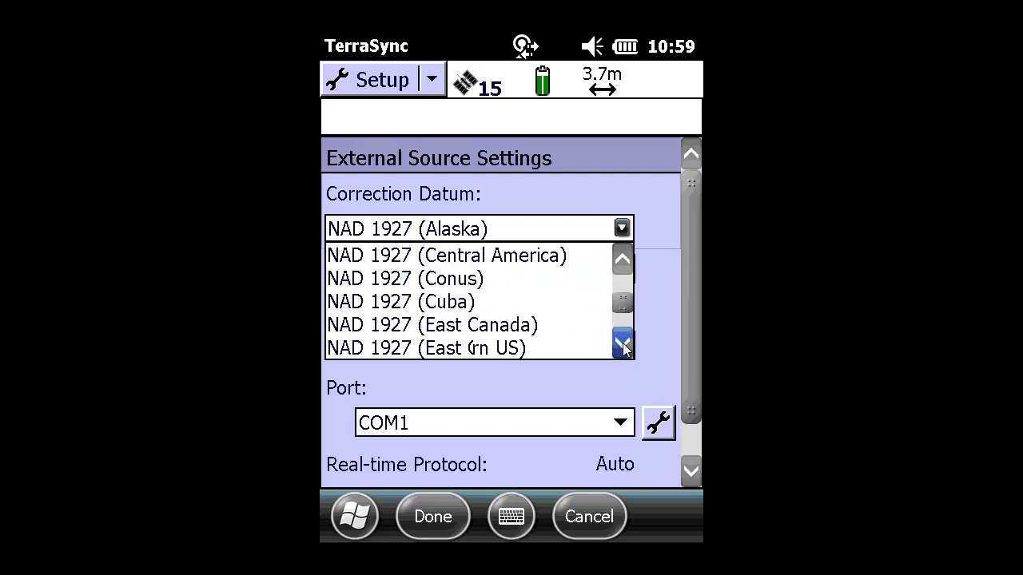
{"action": "left_click", "coordinate": [622, 345]}
{"action": "left_click", "coordinate": [622, 345]}
{"action": "left_click", "coordinate": [622, 345]}
{"action": "left_click", "coordinate": [622, 345]}
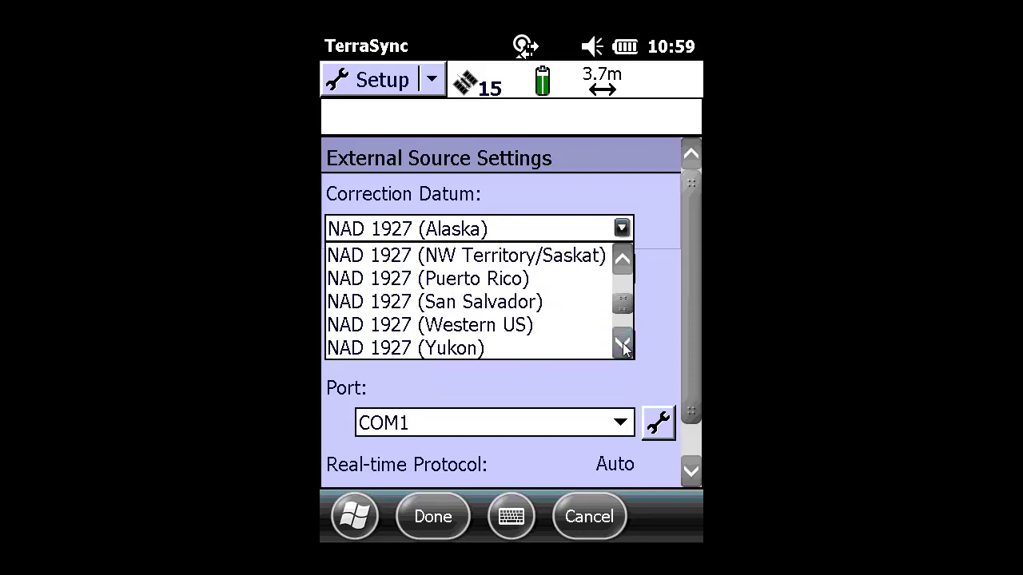
{"action": "left_click", "coordinate": [622, 345]}
{"action": "left_click", "coordinate": [622, 345]}
{"action": "left_click", "coordinate": [623, 345]}
{"action": "left_click", "coordinate": [623, 345]}
{"action": "left_click", "coordinate": [622, 345]}
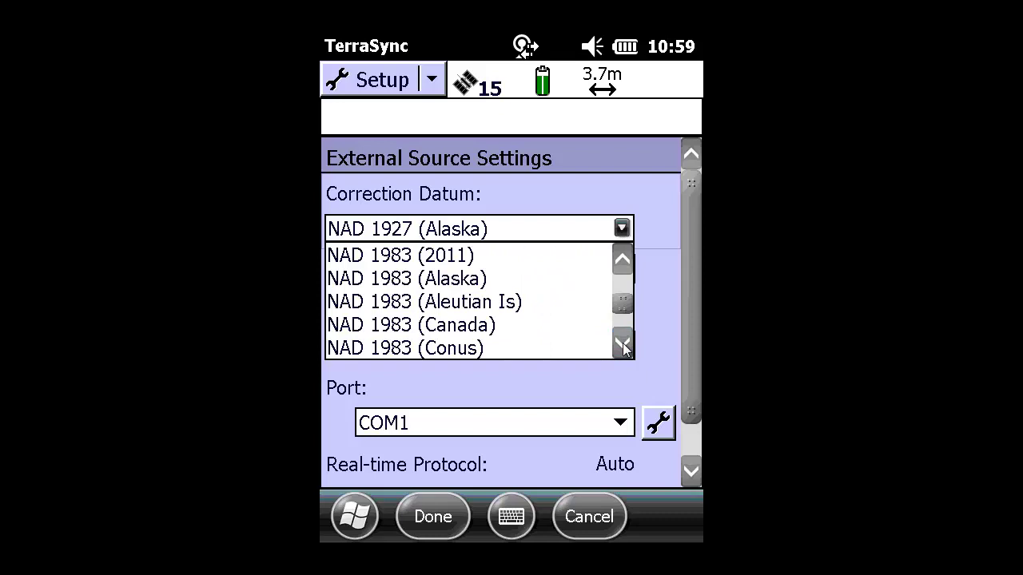
{"action": "left_click", "coordinate": [622, 345]}
{"action": "left_click", "coordinate": [622, 345]}
{"action": "left_click", "coordinate": [622, 345]}
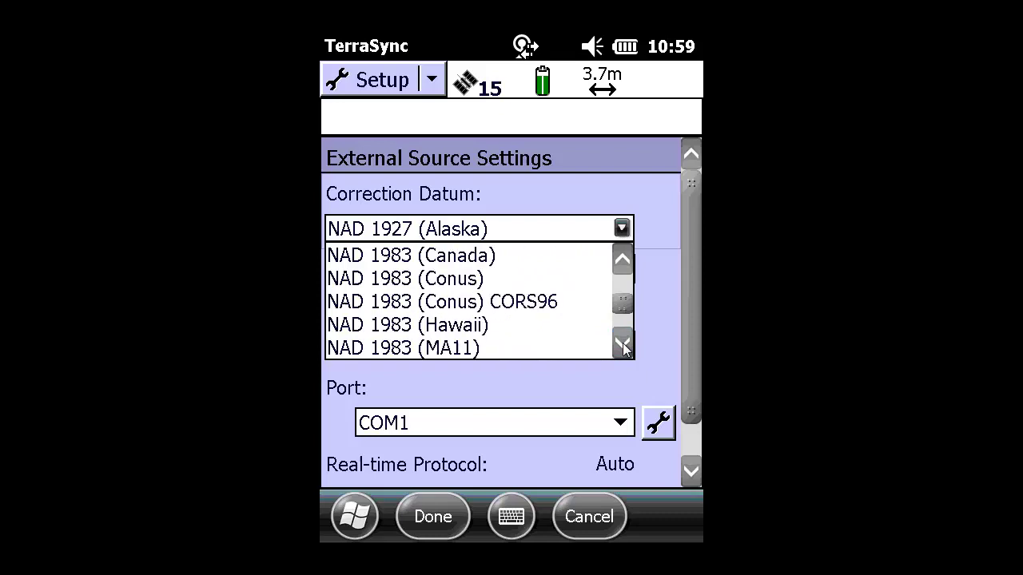
{"action": "left_click", "coordinate": [453, 284]}
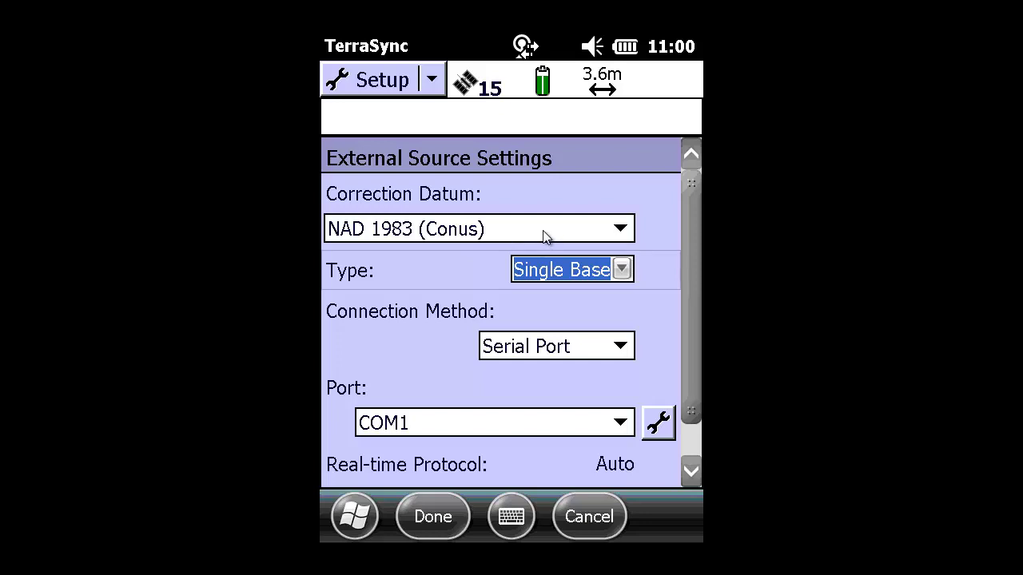
{"action": "left_click", "coordinate": [620, 230]}
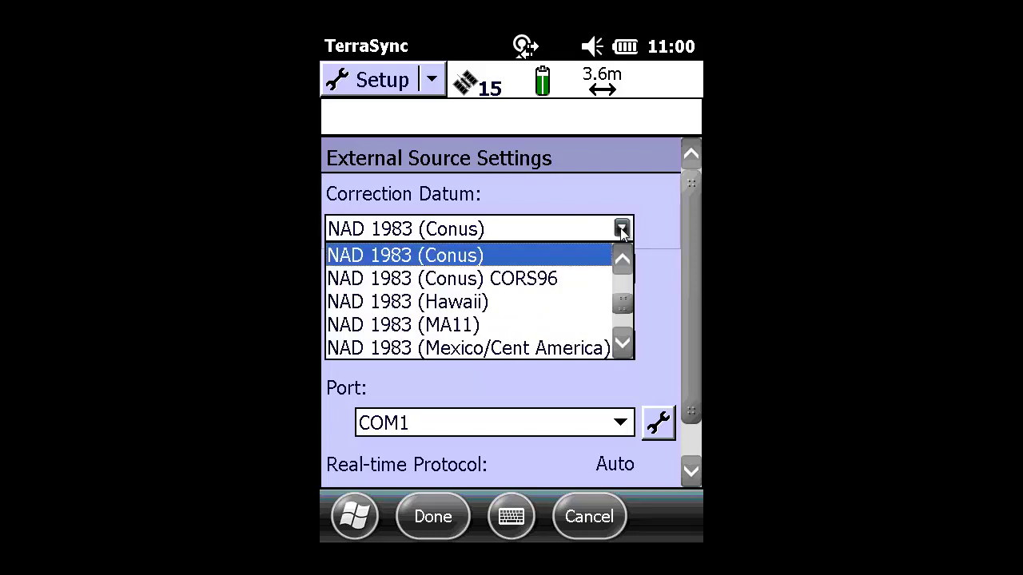
{"action": "left_click", "coordinate": [543, 281]}
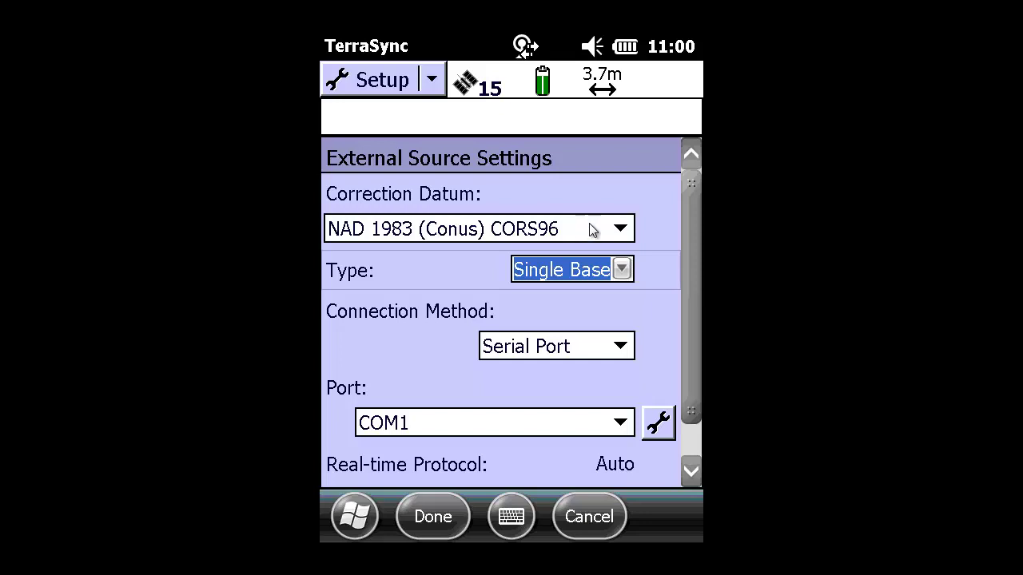
Set the correction type to VRS.
{"action": "left_click", "coordinate": [621, 270]}
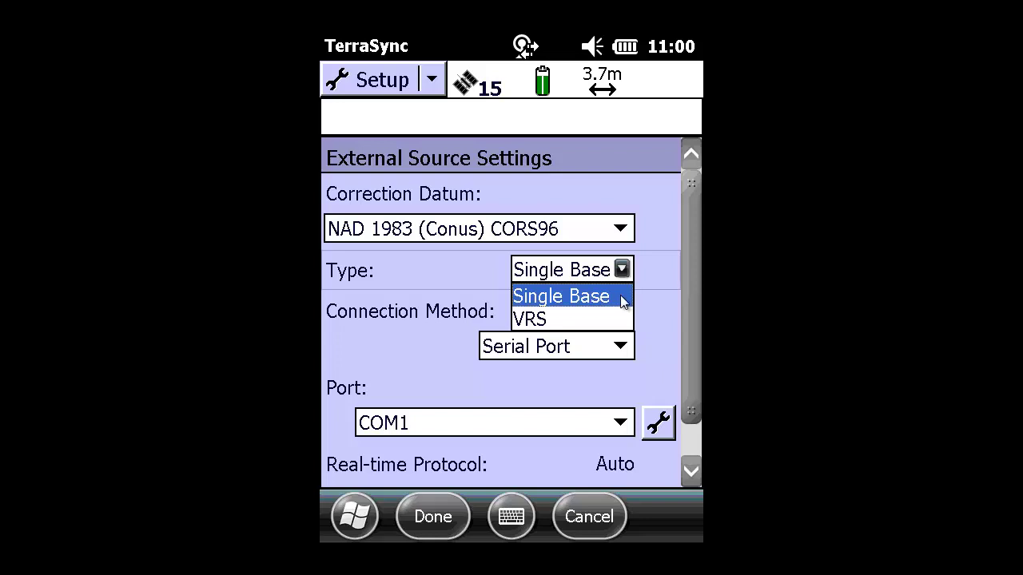
{"action": "key", "text": "Down"}
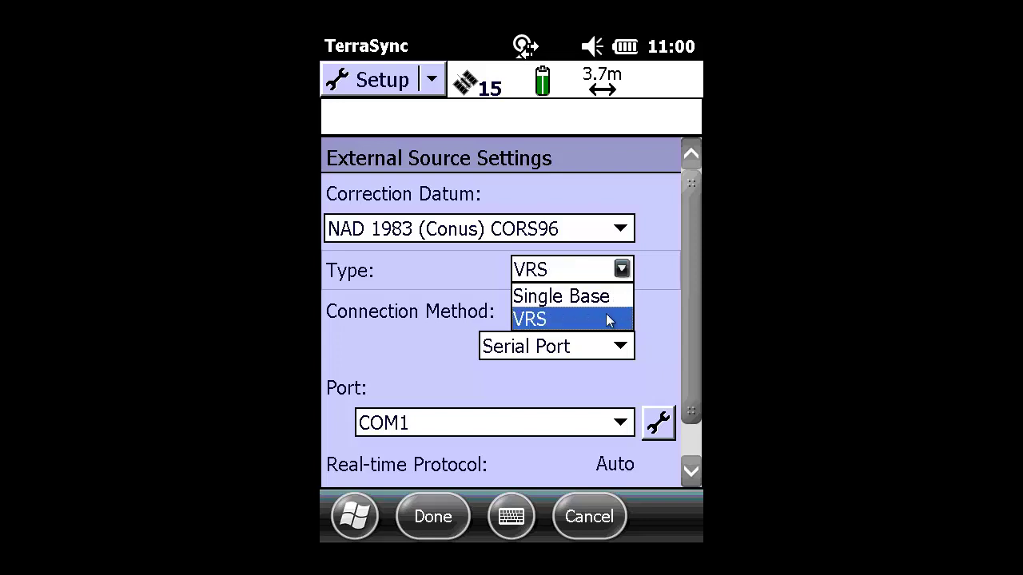
{"action": "left_click", "coordinate": [608, 320]}
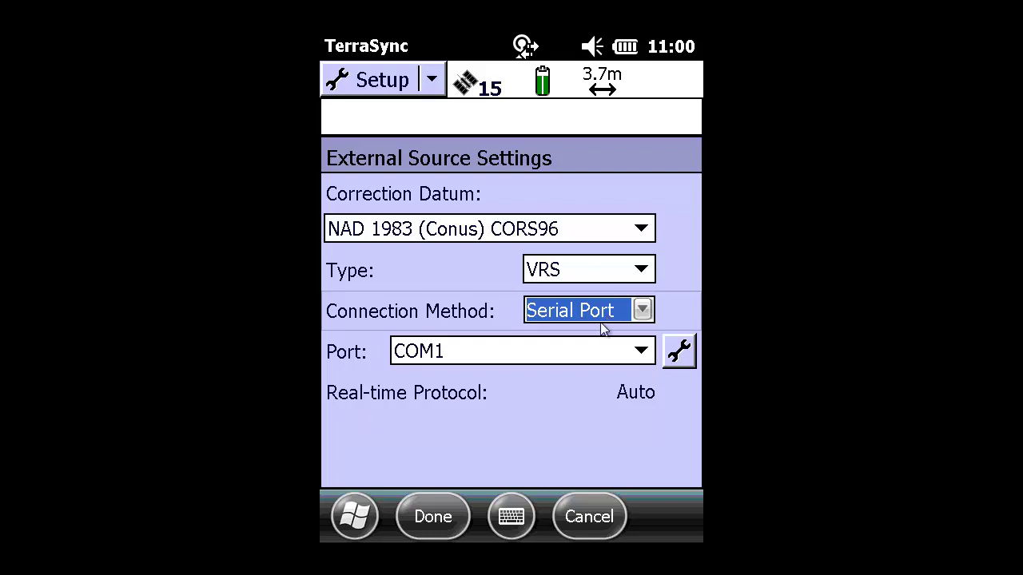
Connect via Internet to address 155.63.211.99 on port 2101.
{"action": "left_click", "coordinate": [644, 312]}
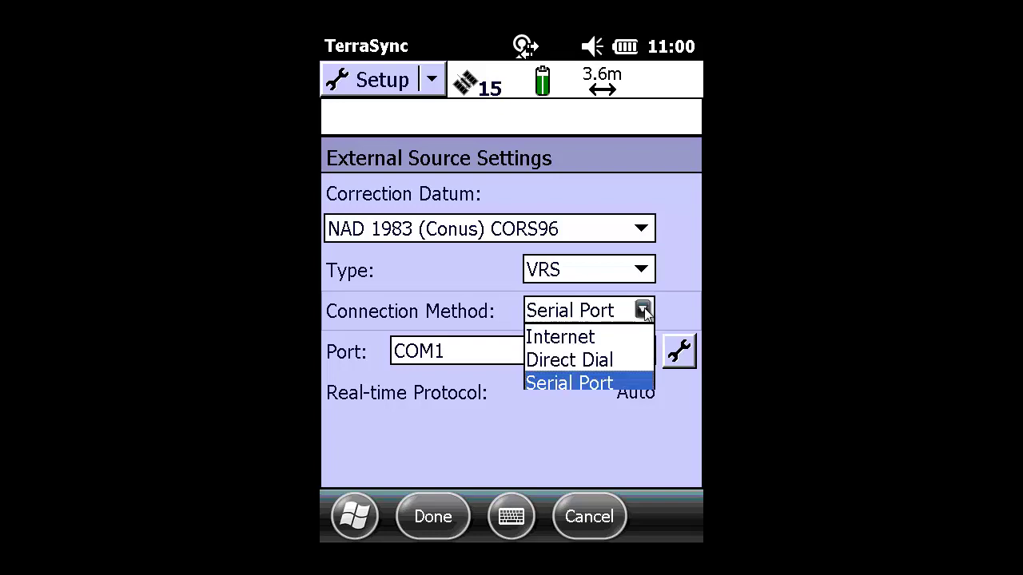
{"action": "left_click", "coordinate": [609, 344]}
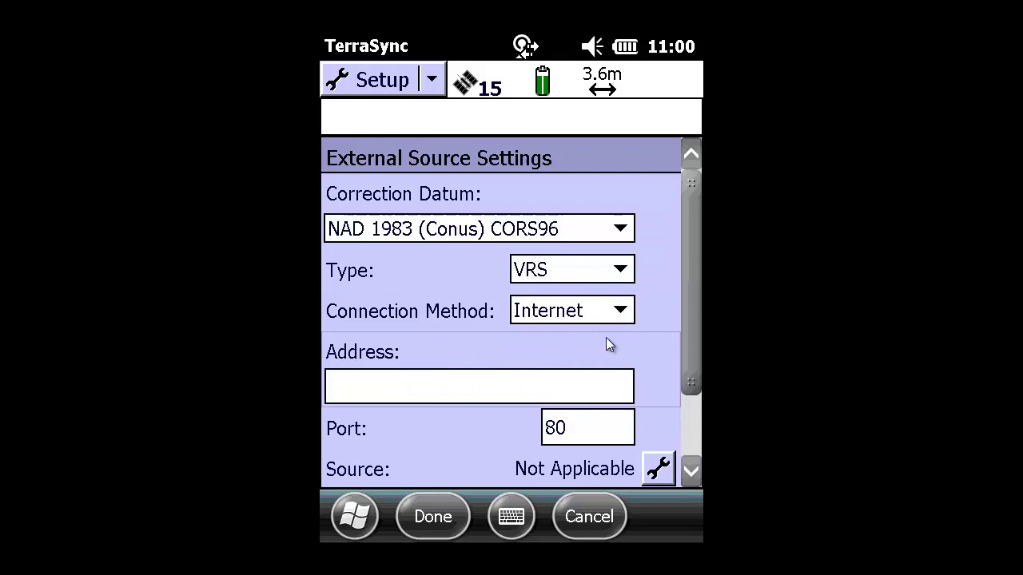
{"action": "left_click", "coordinate": [399, 396]}
{"action": "type", "text": "155.63.211.99"}
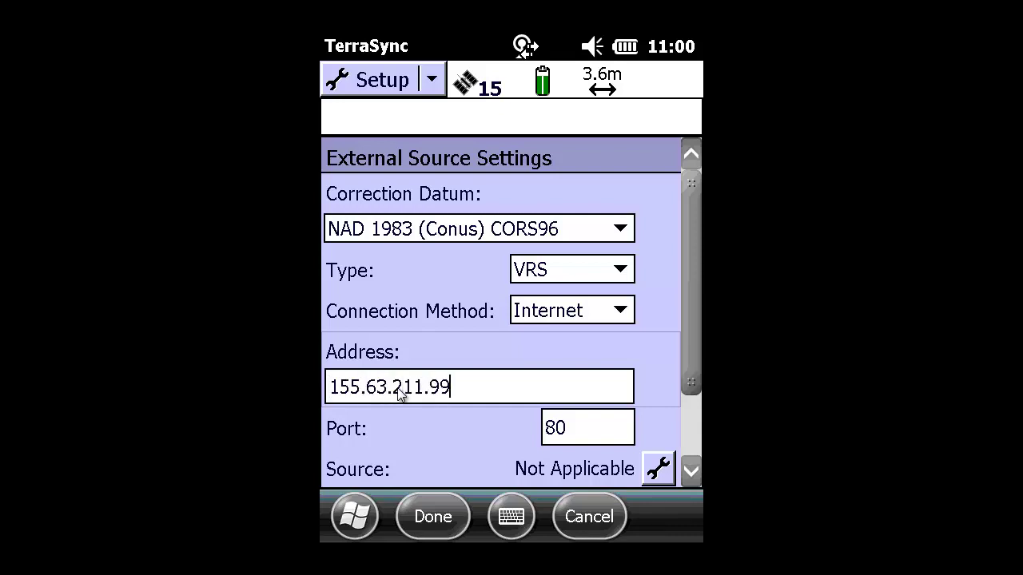
{"action": "left_click", "coordinate": [613, 428]}
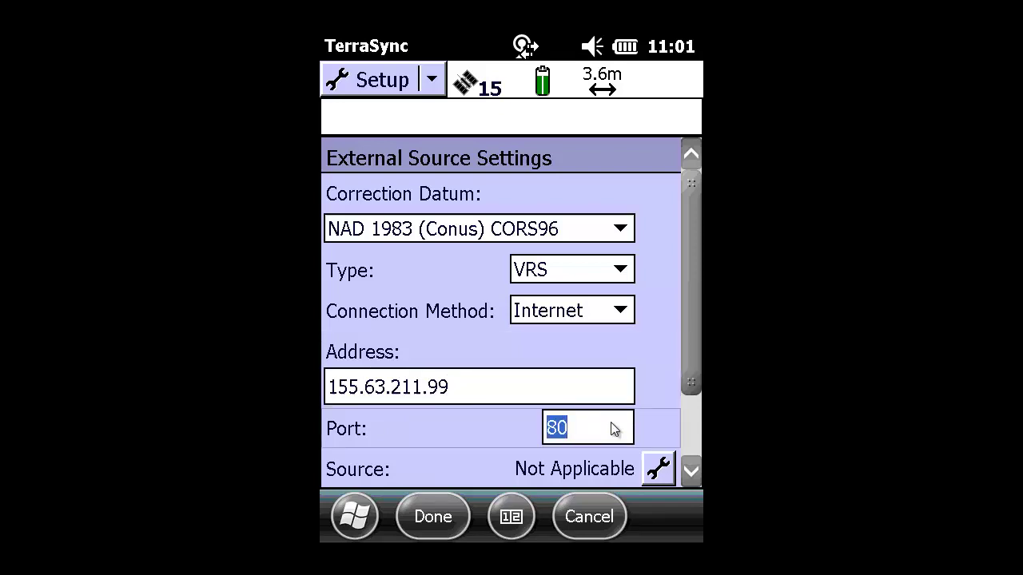
{"action": "type", "text": "2101"}
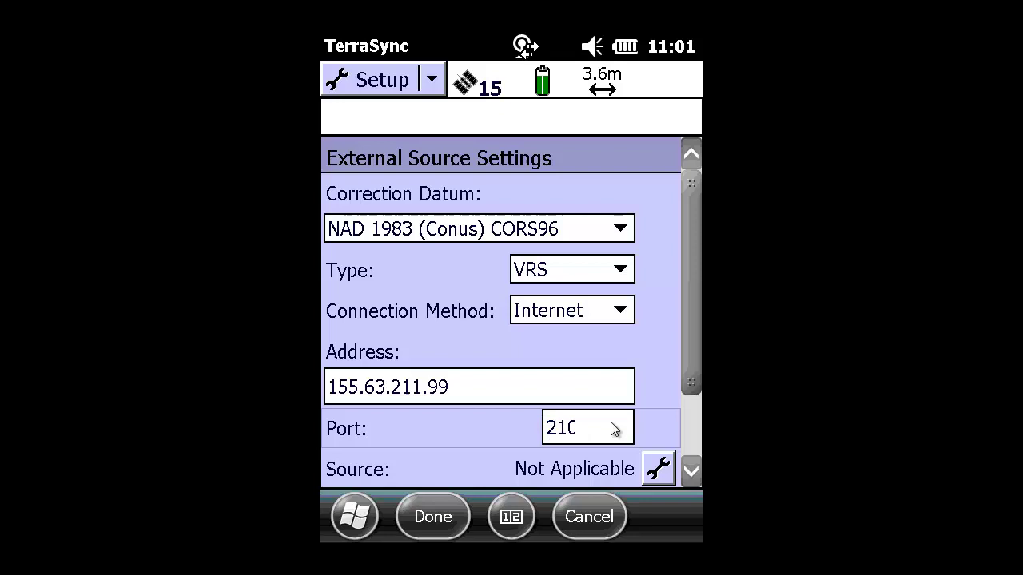
{"action": "left_click", "coordinate": [690, 472]}
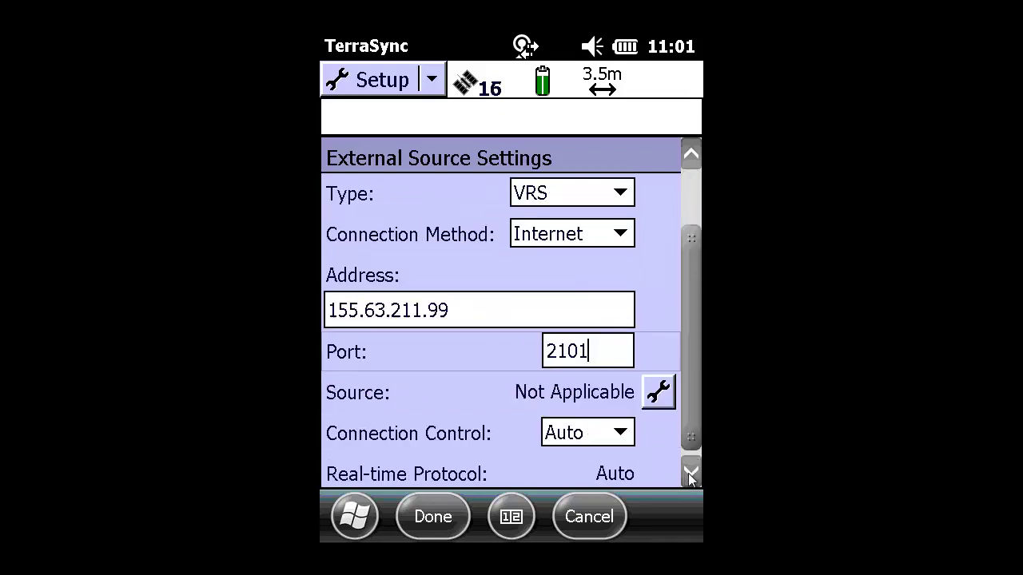
Pick TVN_RTCM_31 from the server's stream list as the correction source.
{"action": "left_click", "coordinate": [660, 393]}
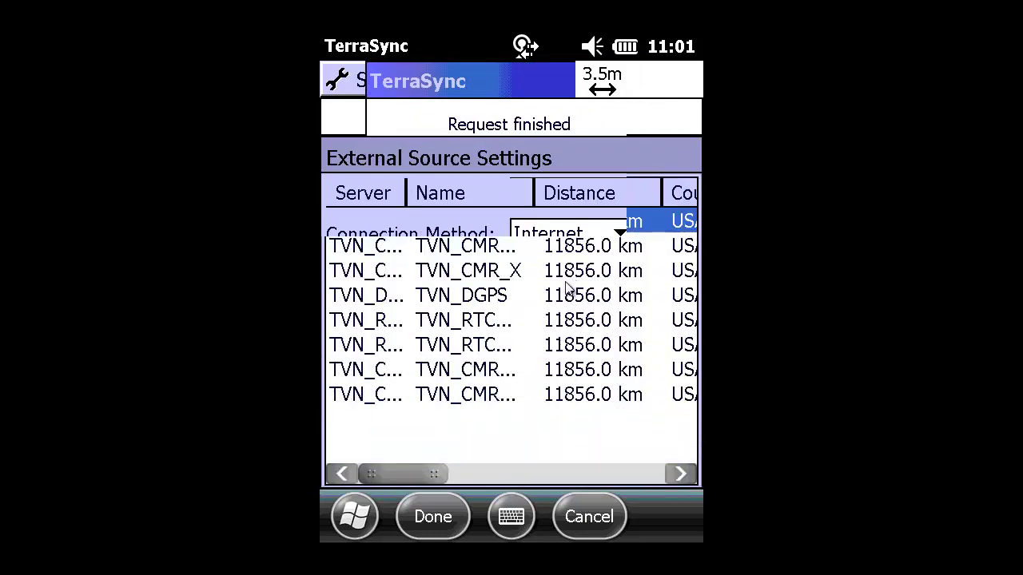
{"action": "left_click_drag", "start_coordinate": [534, 196], "coordinate": [584, 291]}
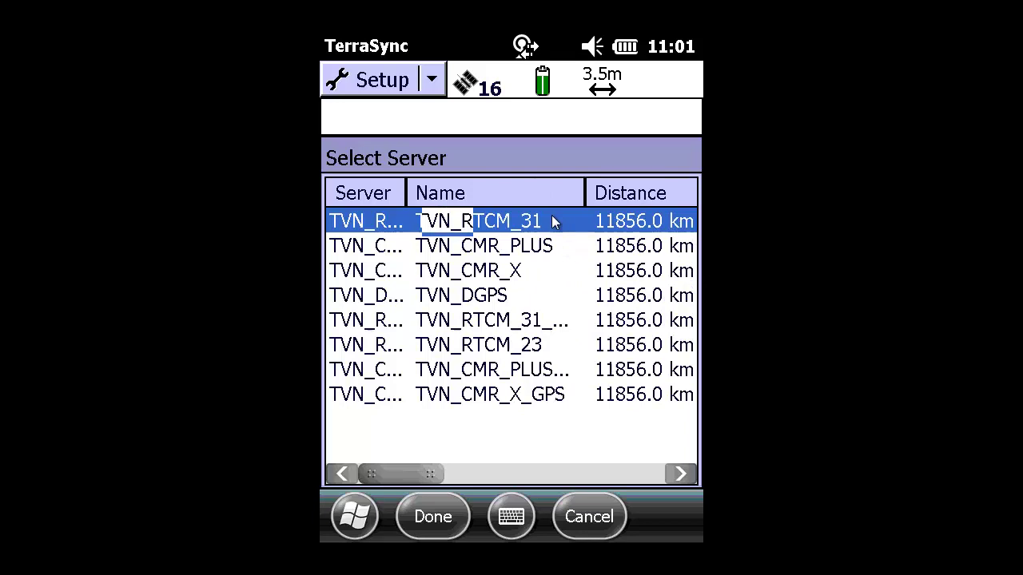
{"action": "key", "text": "Down"}
{"action": "key", "text": "Down"}
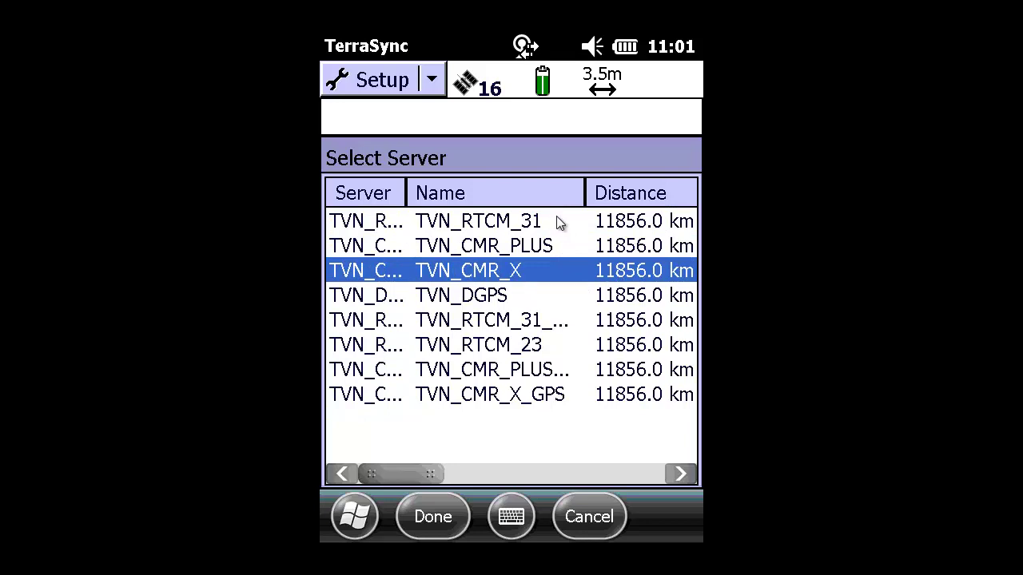
{"action": "key", "text": "Up"}
{"action": "key", "text": "Up"}
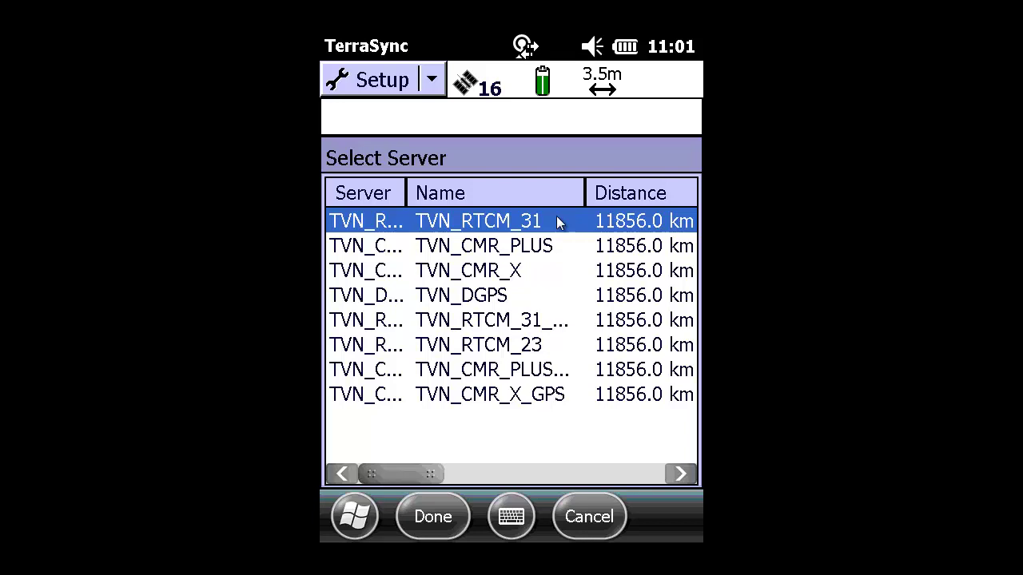
{"action": "left_click", "coordinate": [429, 513]}
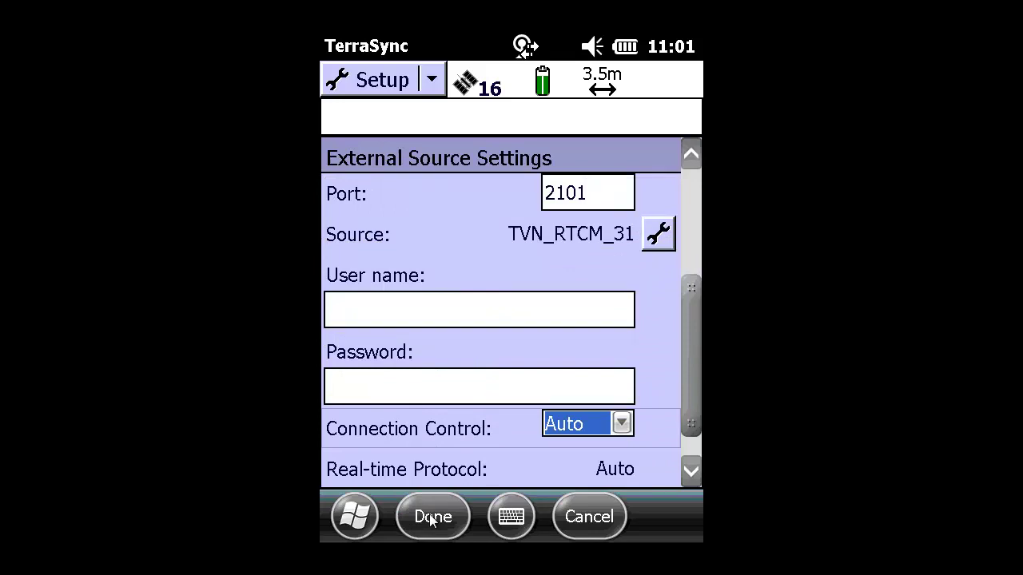
Enter the VRS account user name and password.
{"action": "left_click", "coordinate": [405, 305]}
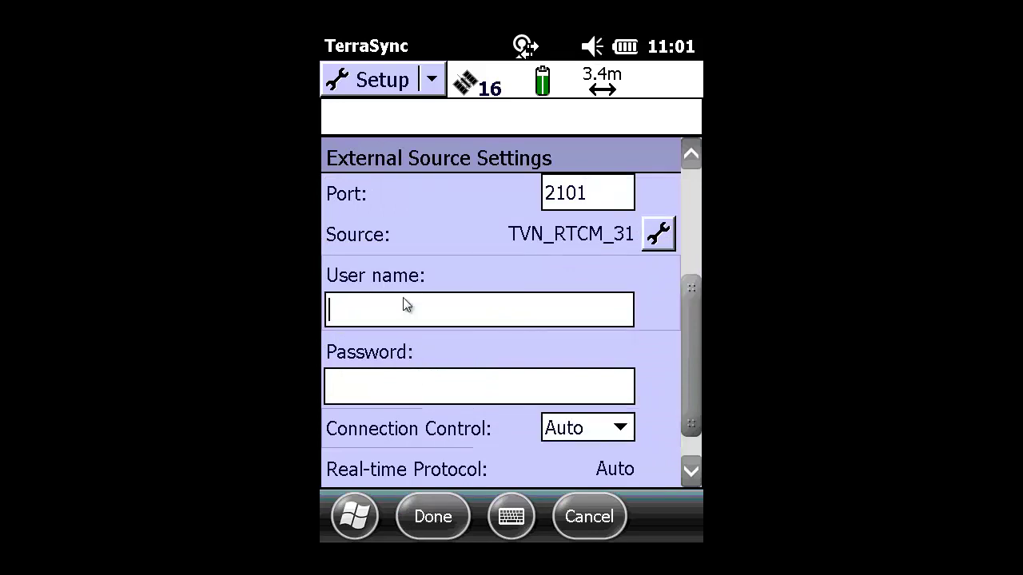
{"action": "type", "text": "fpi"}
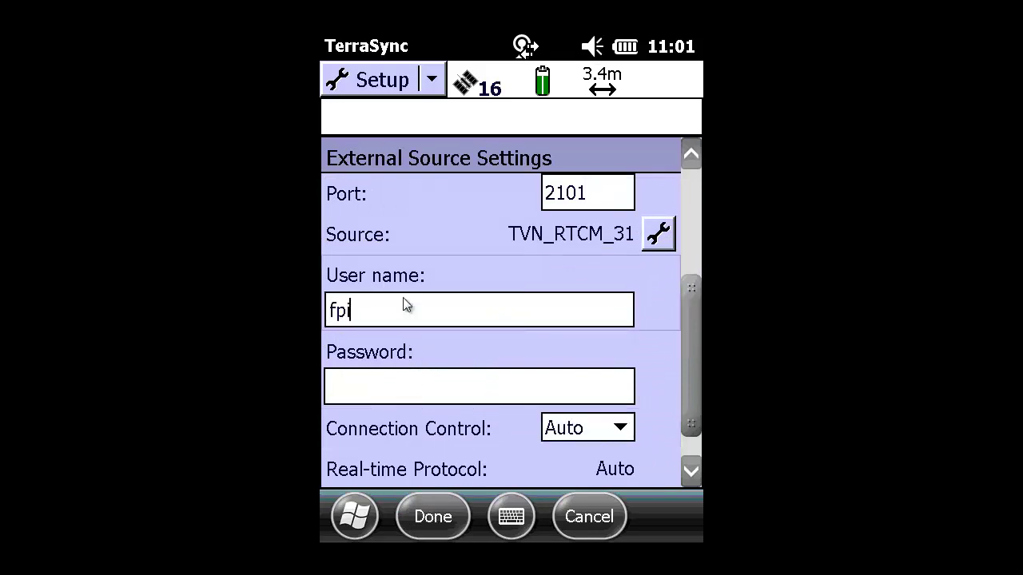
{"action": "type", "text": "den2"}
{"action": "left_click", "coordinate": [426, 392]}
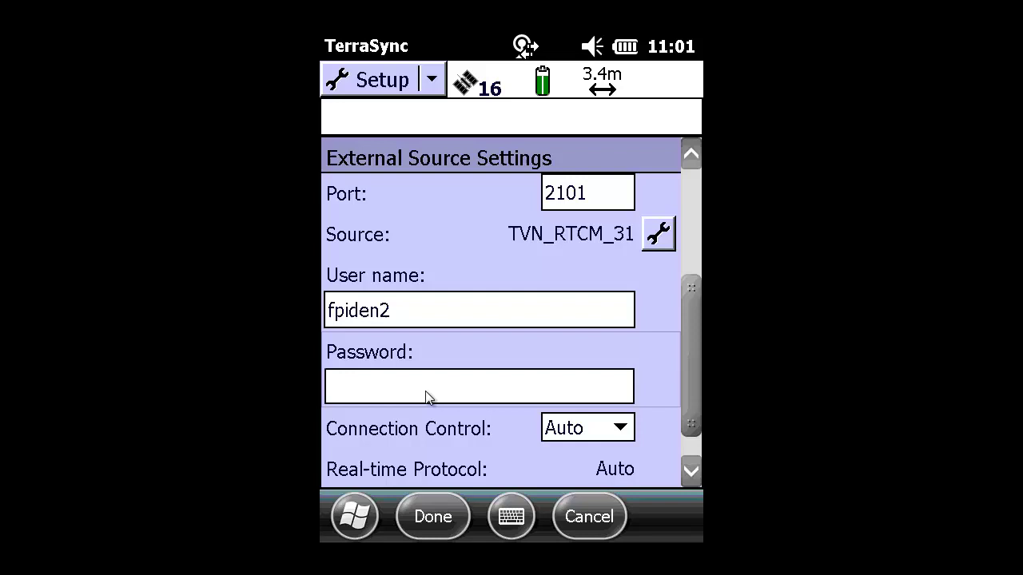
{"action": "type", "text": "******"}
Set Connection Control to Manual and save the external source settings.
{"action": "left_click", "coordinate": [622, 430]}
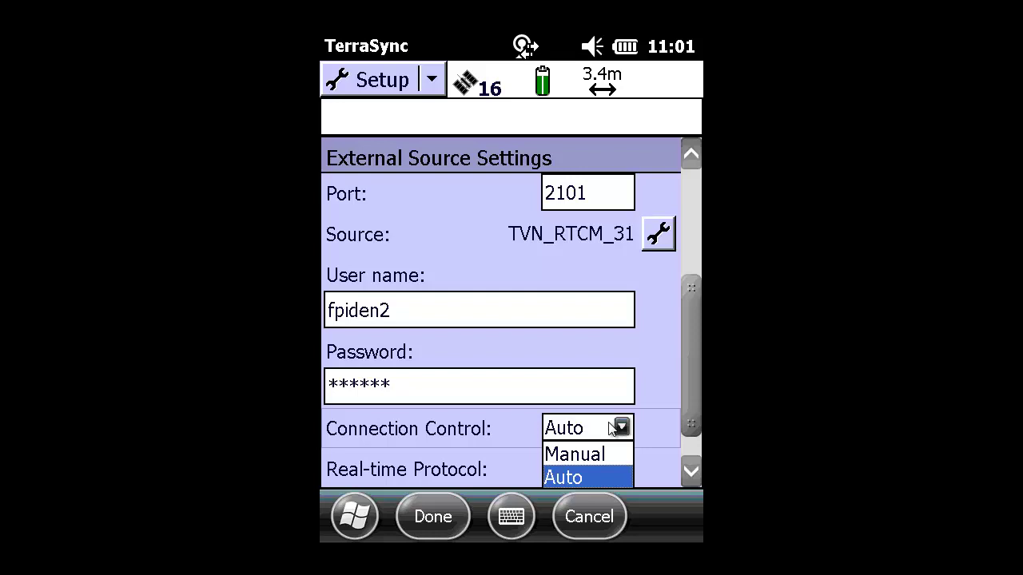
{"action": "key", "text": "Up"}
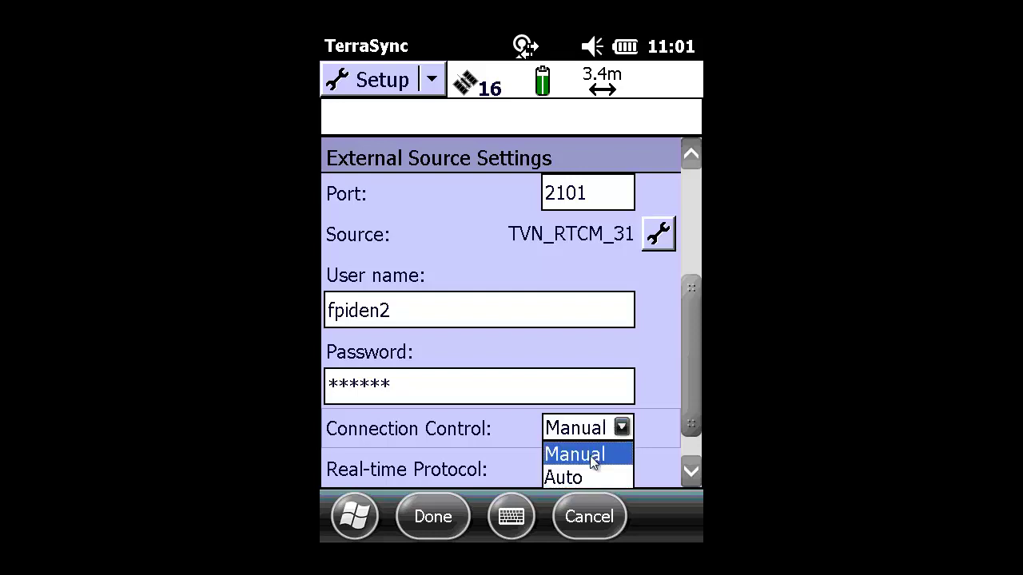
{"action": "left_click", "coordinate": [590, 455]}
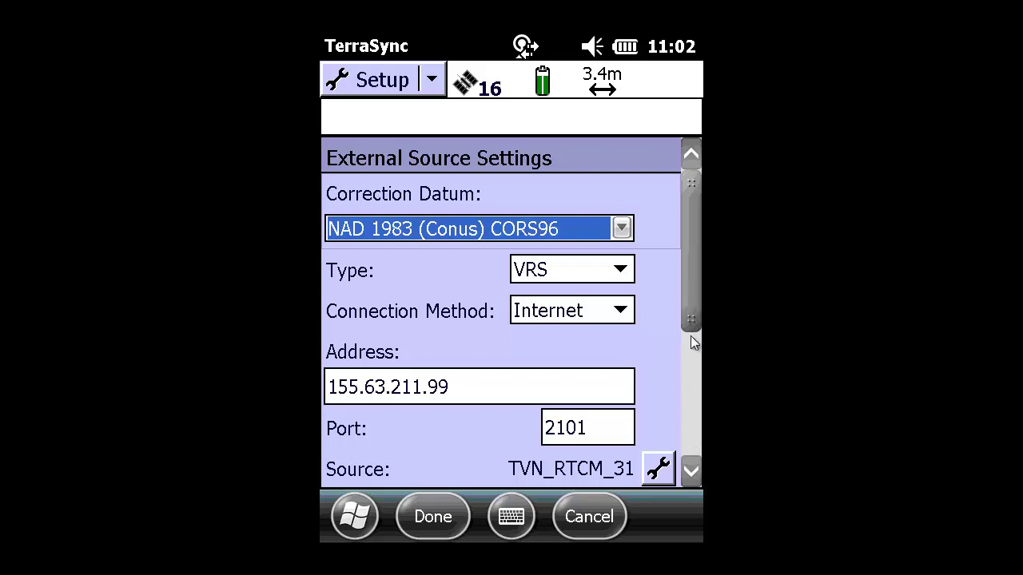
{"action": "left_click", "coordinate": [692, 442]}
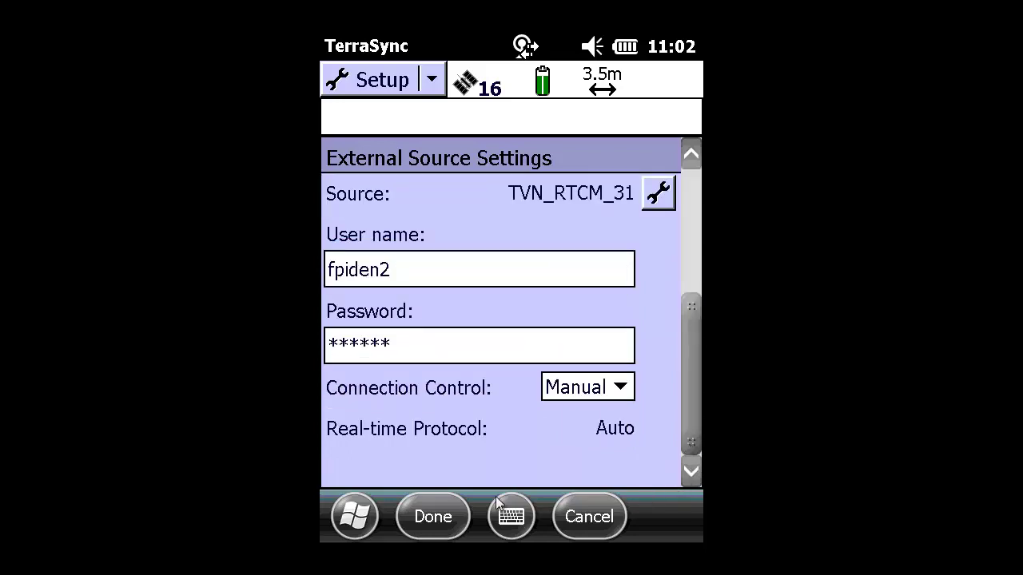
{"action": "left_click", "coordinate": [431, 518]}
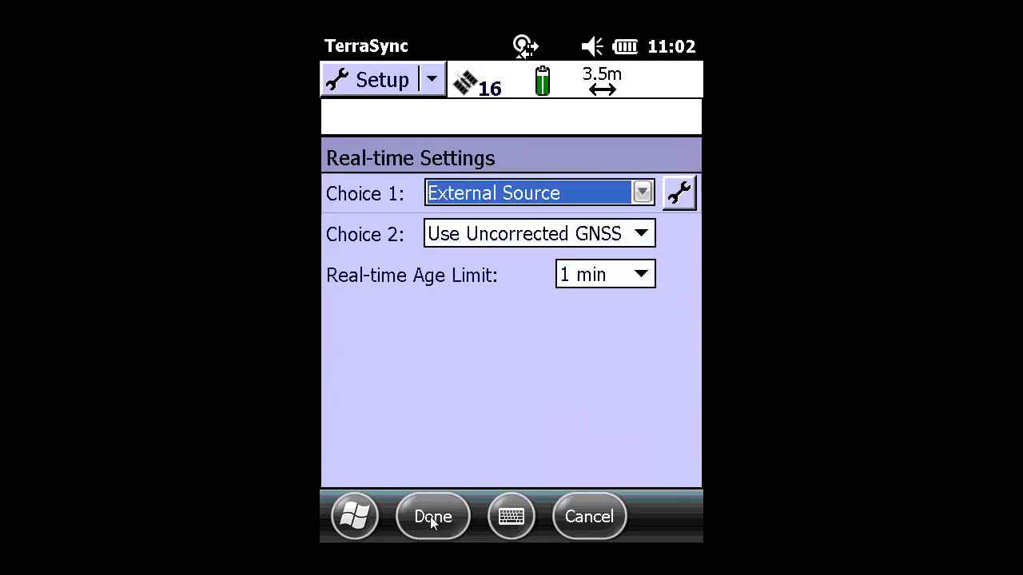
Set the real-time age limit to 15 sec.
{"action": "left_click", "coordinate": [647, 280]}
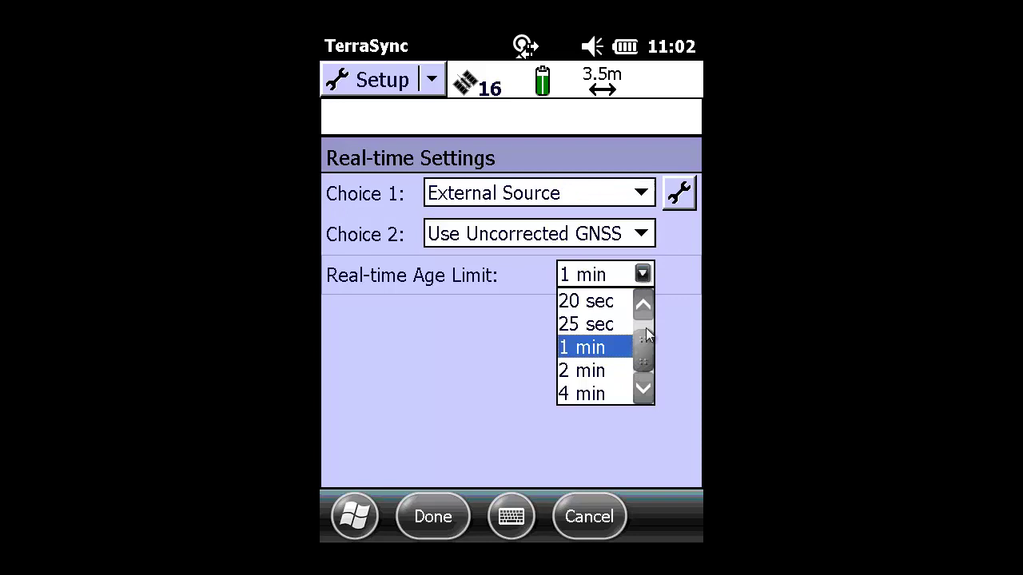
{"action": "left_click", "coordinate": [644, 307]}
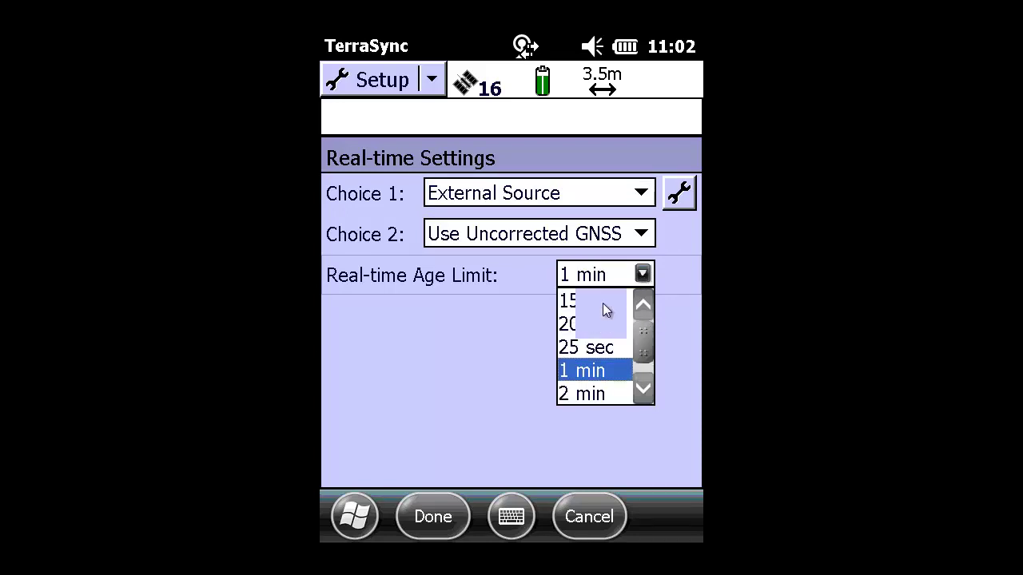
{"action": "left_click", "coordinate": [604, 307]}
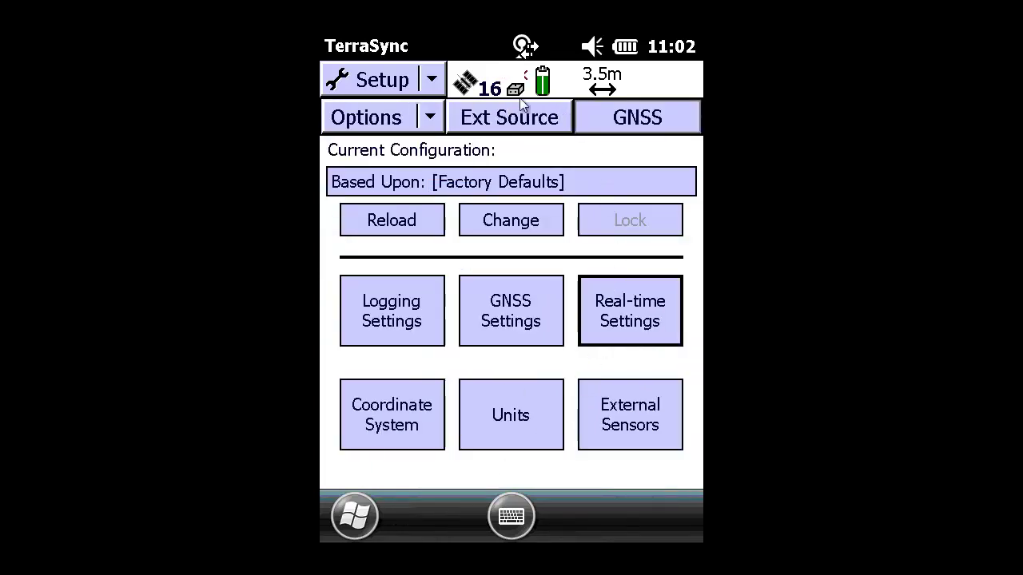
Connect to the external correction source and switch to the Status section.
{"action": "left_click", "coordinate": [564, 116]}
{"action": "left_click", "coordinate": [433, 79]}
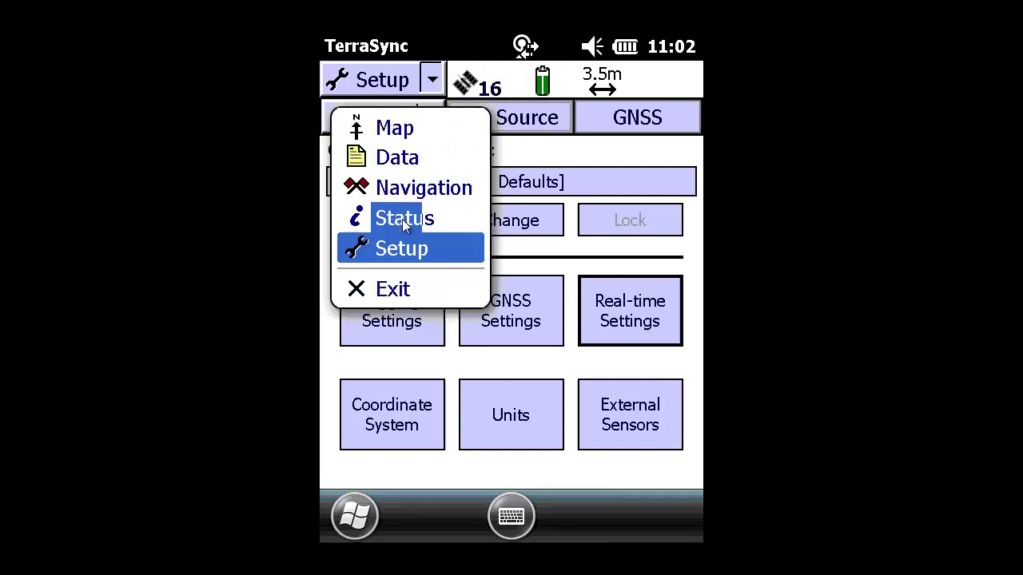
{"action": "left_click", "coordinate": [402, 219]}
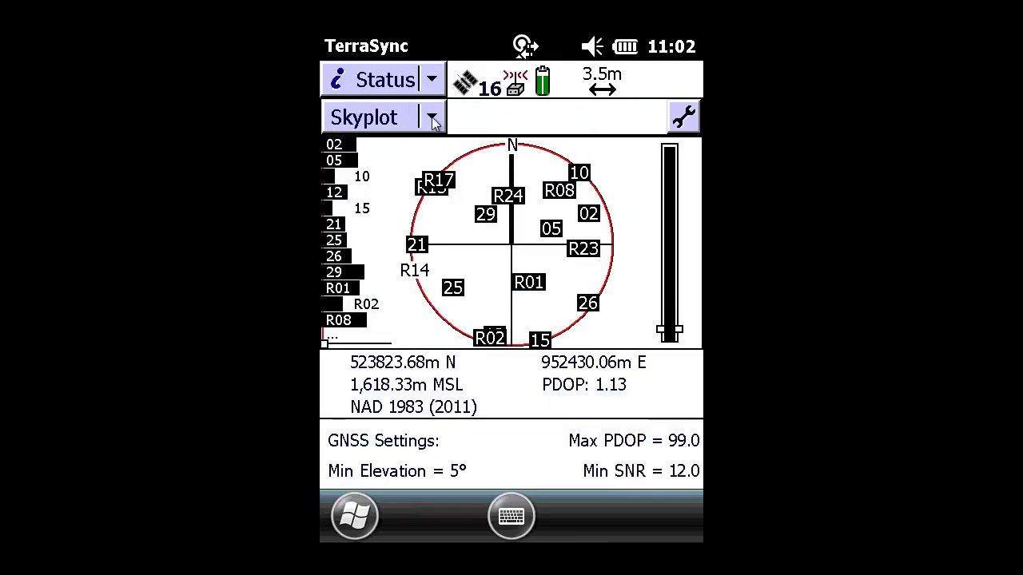
Switch the status page from Skyplot to Real-time to check the external source.
{"action": "left_click", "coordinate": [431, 118]}
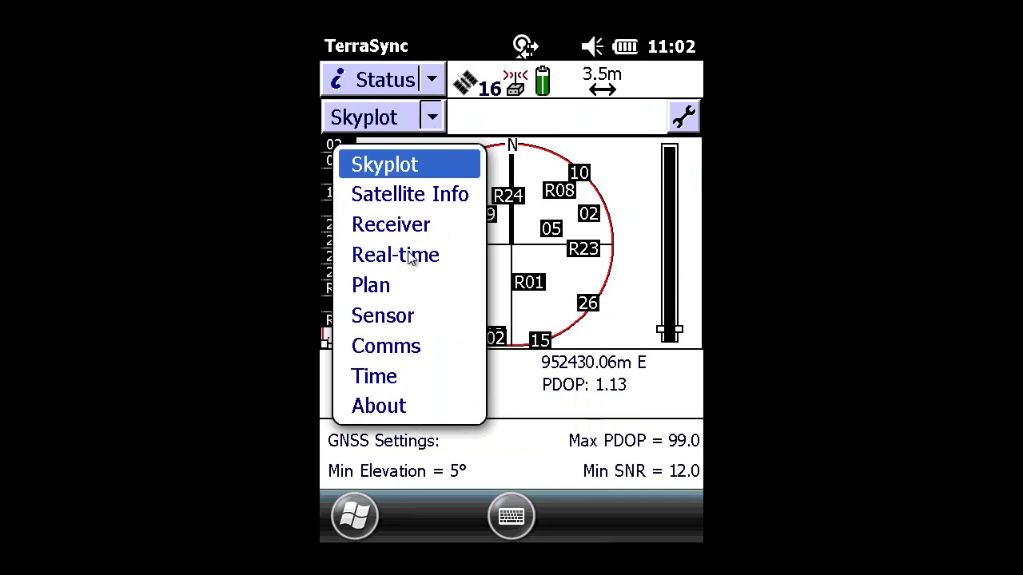
{"action": "left_click", "coordinate": [407, 255]}
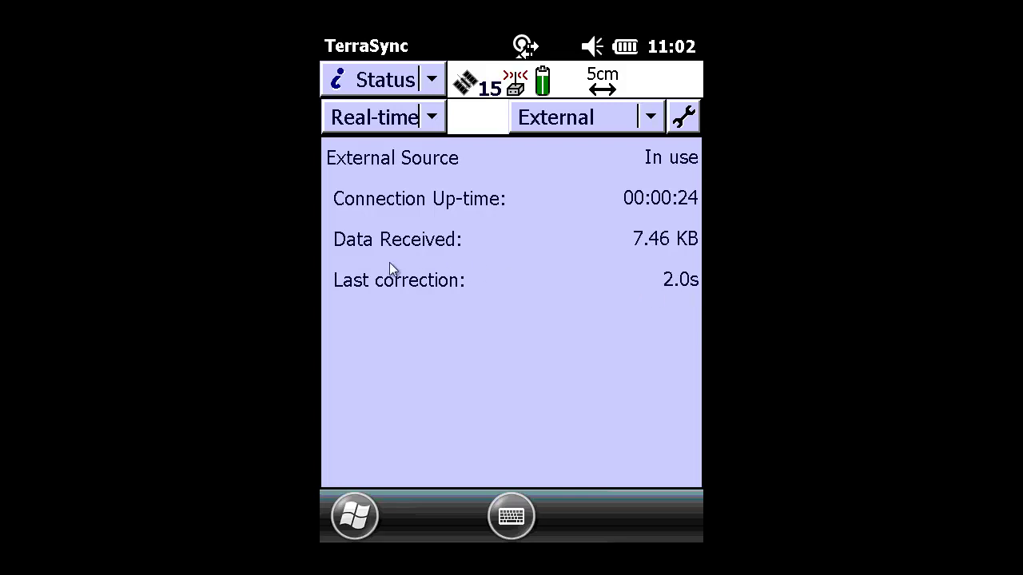
Check the Receiver status page for carrier corrections, then go back to Real-time status.
{"action": "left_click", "coordinate": [433, 117]}
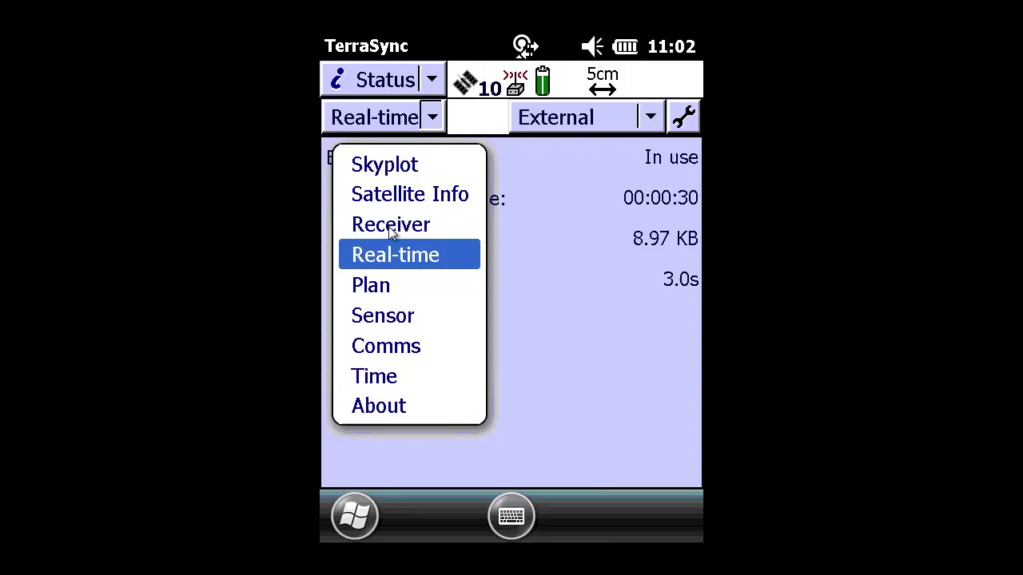
{"action": "left_click", "coordinate": [389, 226]}
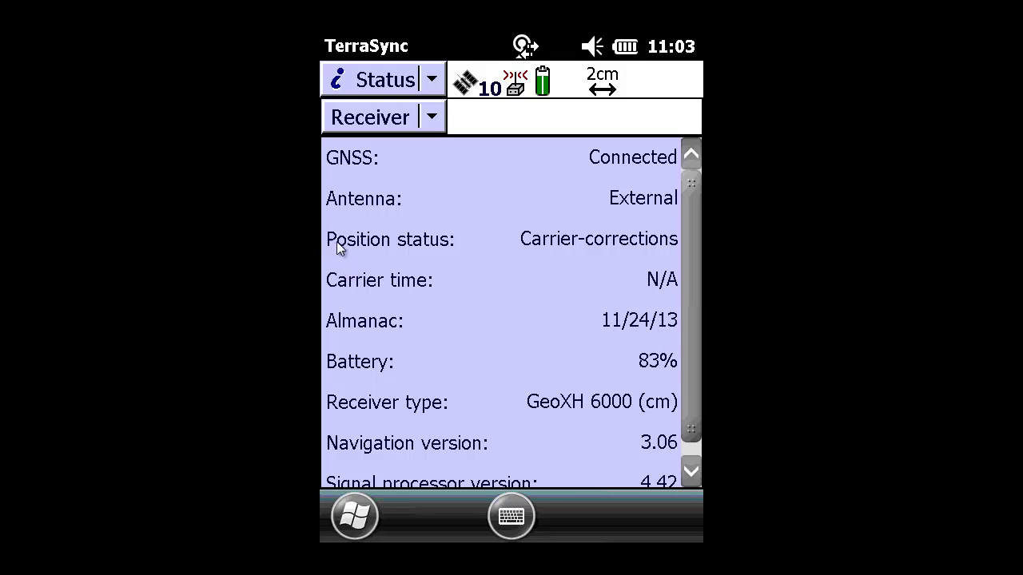
{"action": "left_click", "coordinate": [431, 120]}
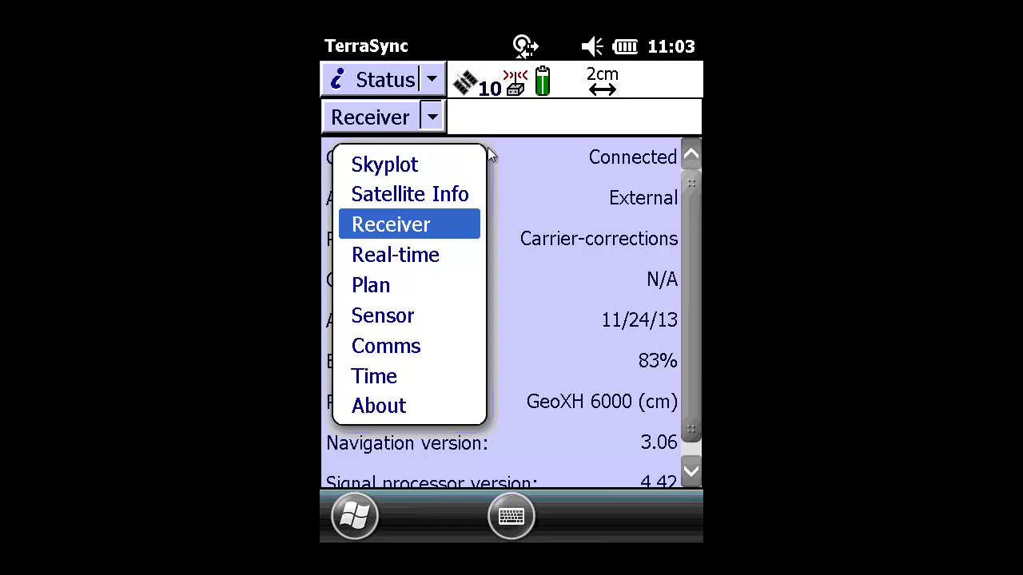
{"action": "left_click", "coordinate": [431, 255]}
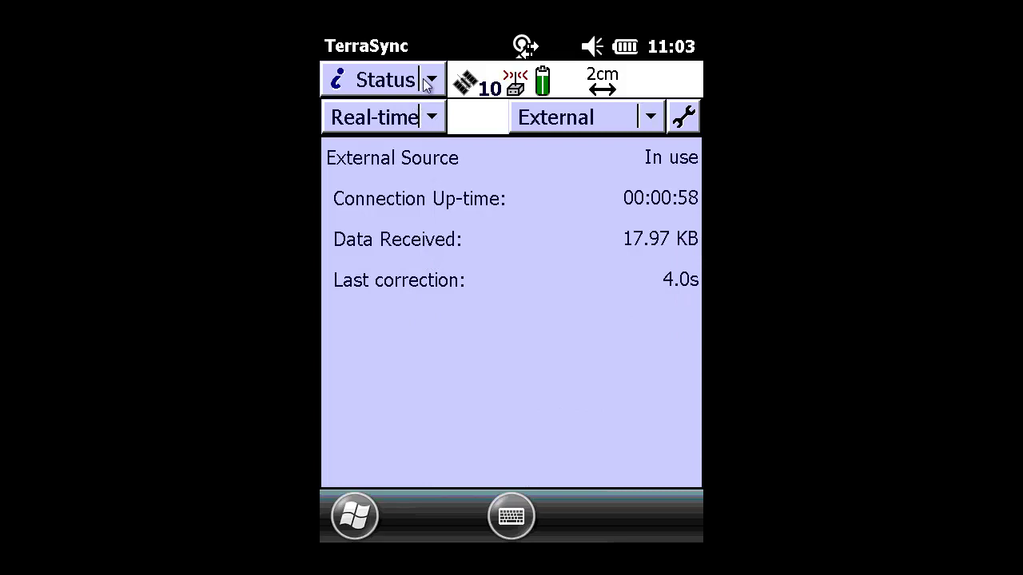
Return the status view to the satellite Skyplot.
{"action": "left_click", "coordinate": [432, 118]}
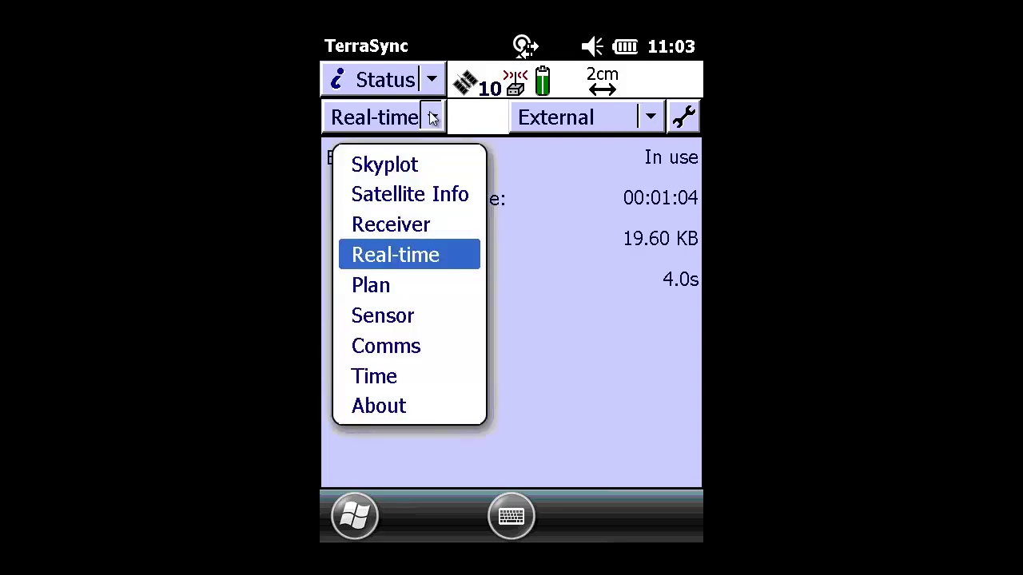
{"action": "left_click", "coordinate": [432, 118]}
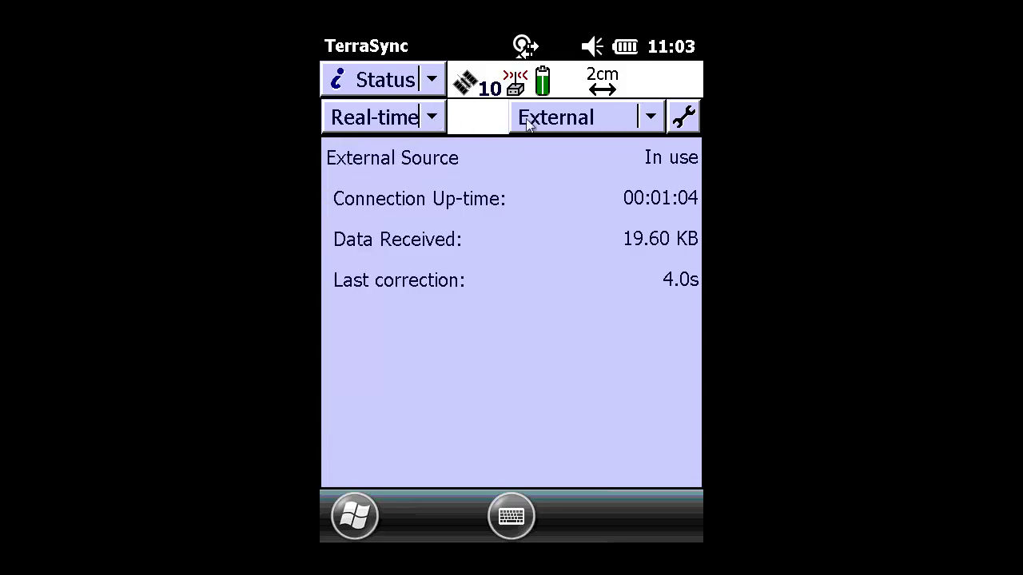
{"action": "left_click", "coordinate": [432, 117]}
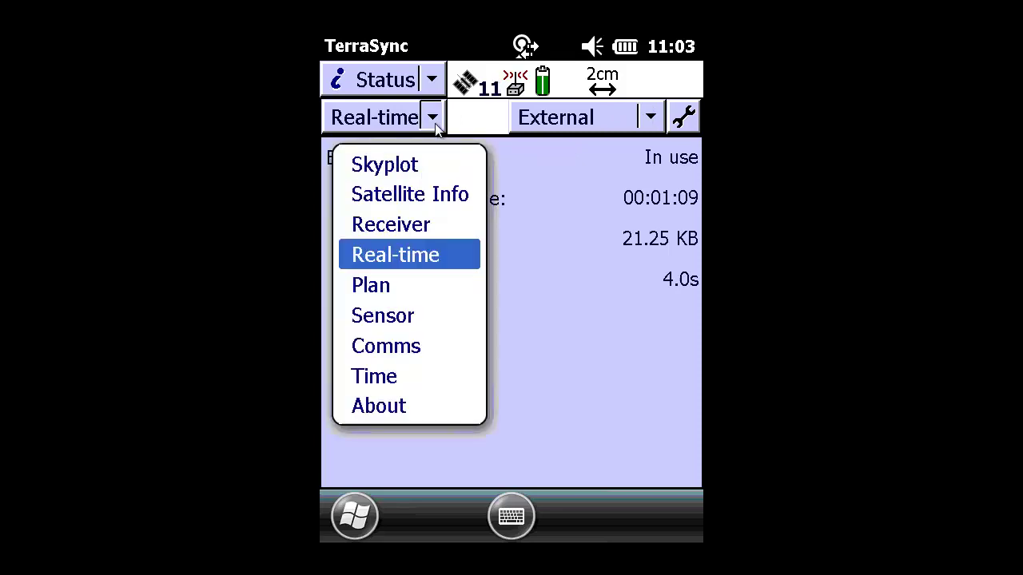
{"action": "left_click", "coordinate": [429, 170]}
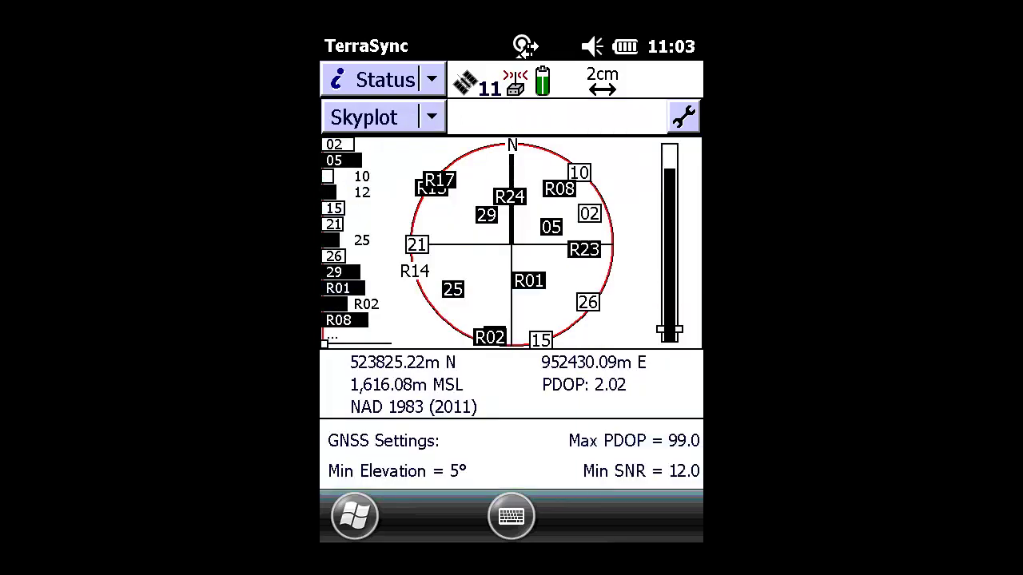